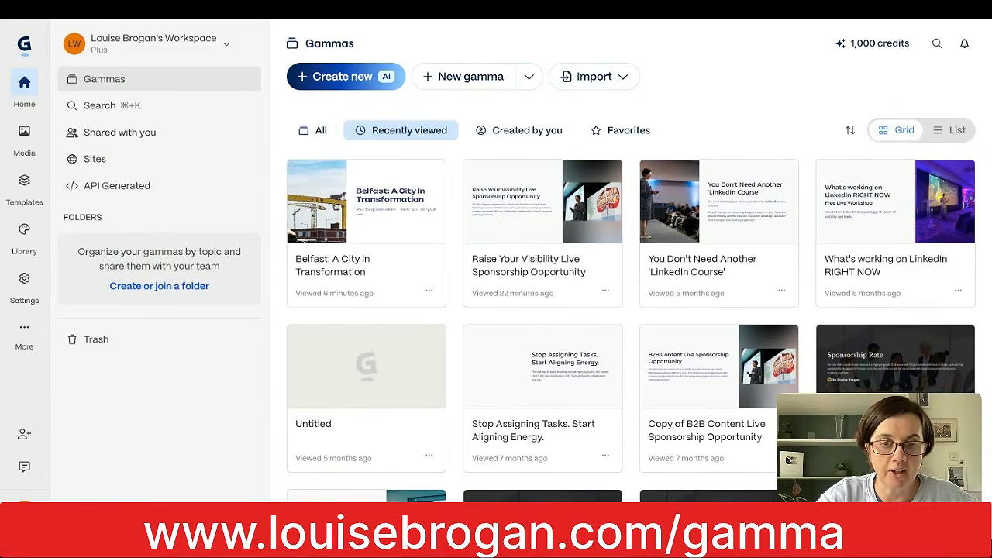
# - Start a new AI-generated presentation from the prompt "a ten slide deck on how to optmiise your linkedin profile"
pyautogui.click(346, 77)
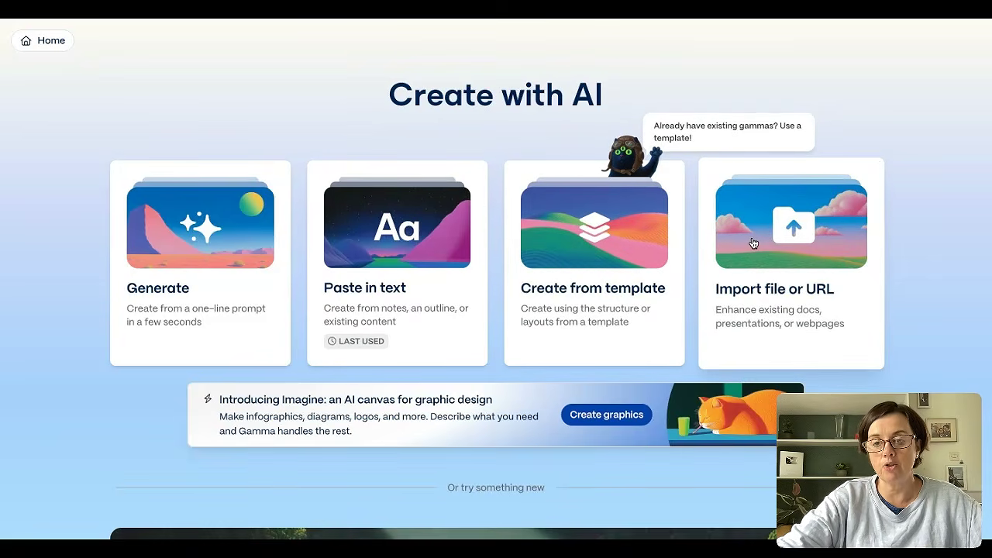
pyautogui.click(177, 242)
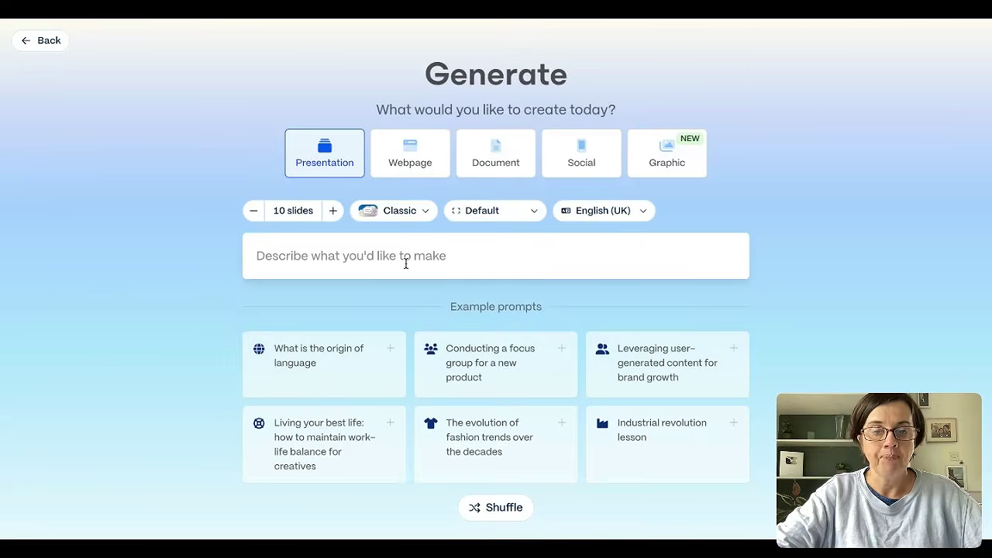
pyautogui.click(466, 255)
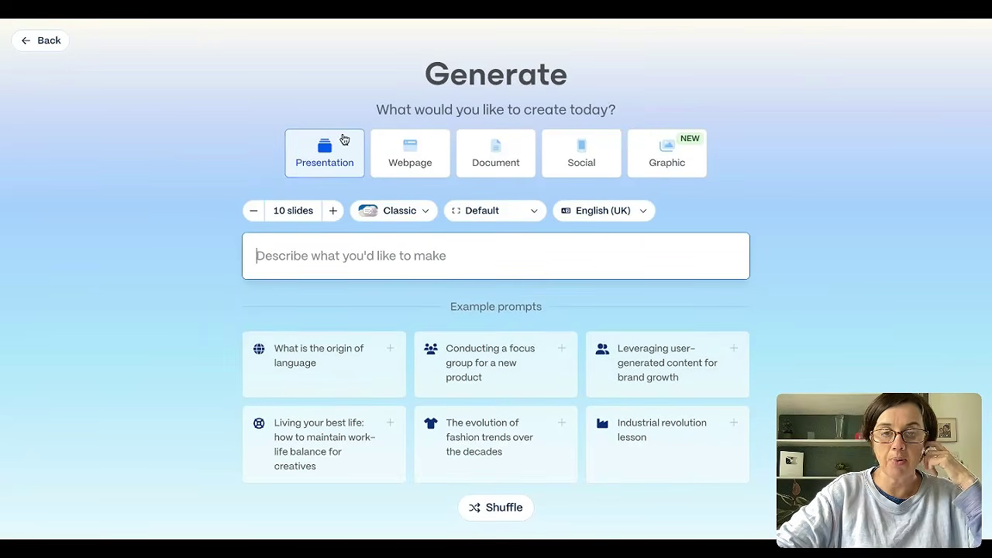
pyautogui.write('a ten slide deck on how to optmiise your linkedin profile')
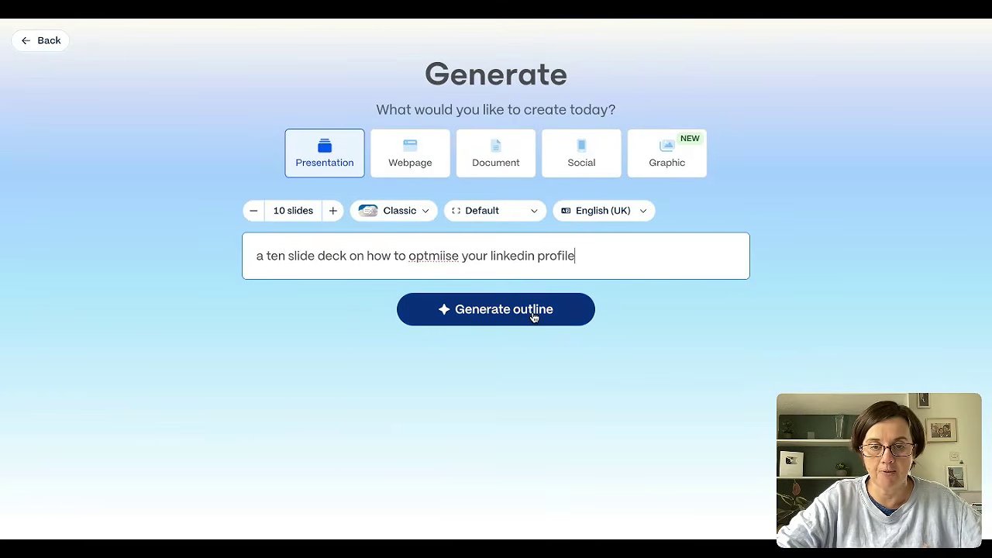
# - Check the design mode, slide size and language options, and generate the outline with Classic, Default and English (UK)
pyautogui.click(423, 211)
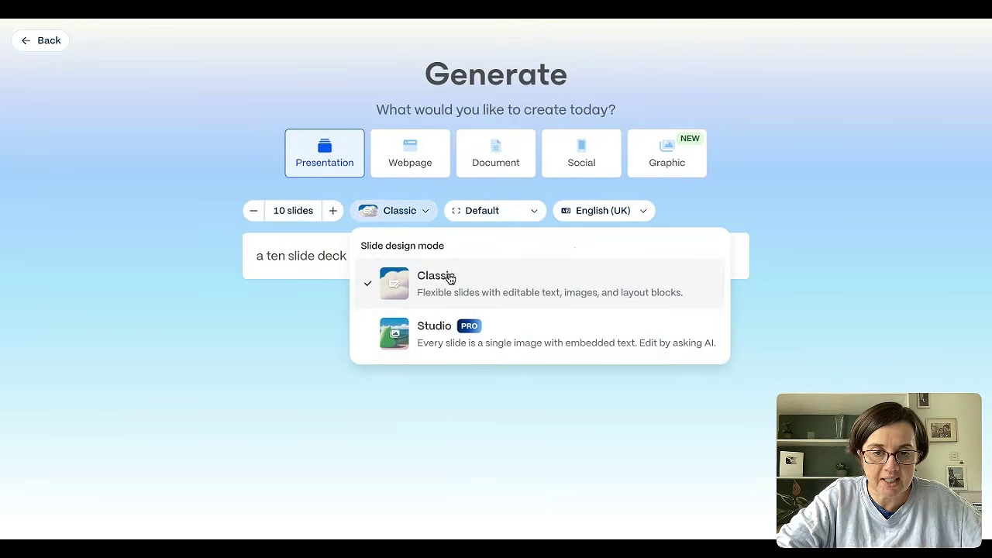
pyautogui.click(501, 217)
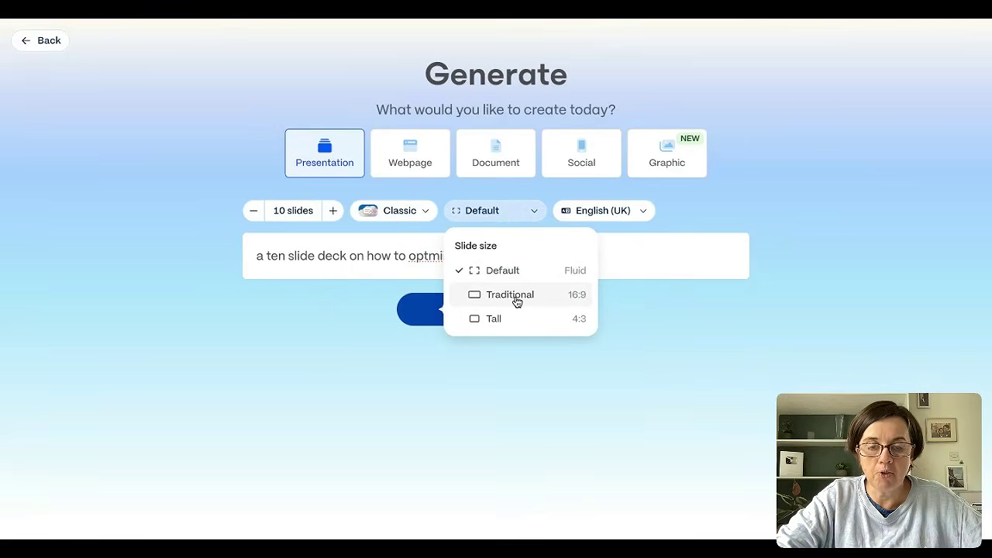
pyautogui.click(632, 211)
pyautogui.click(703, 208)
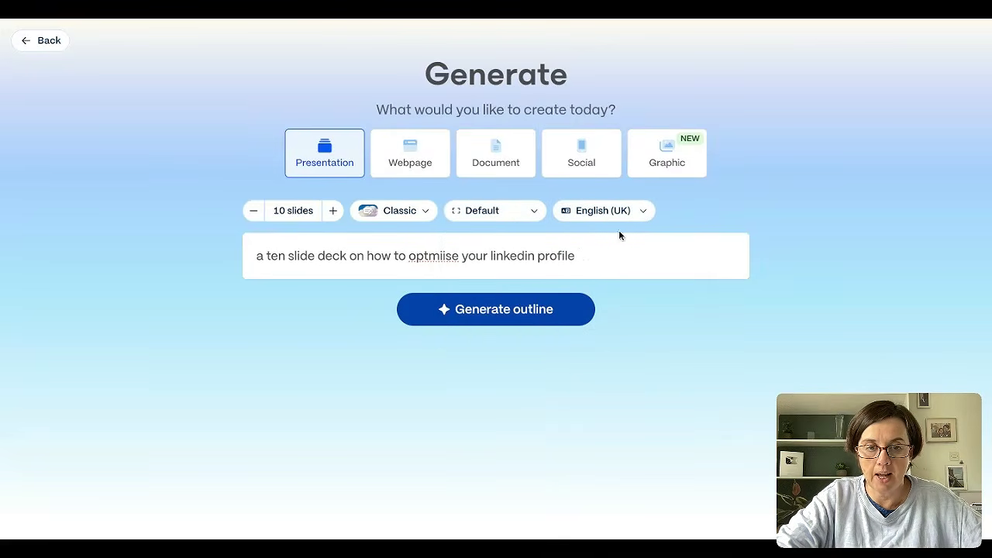
pyautogui.click(492, 320)
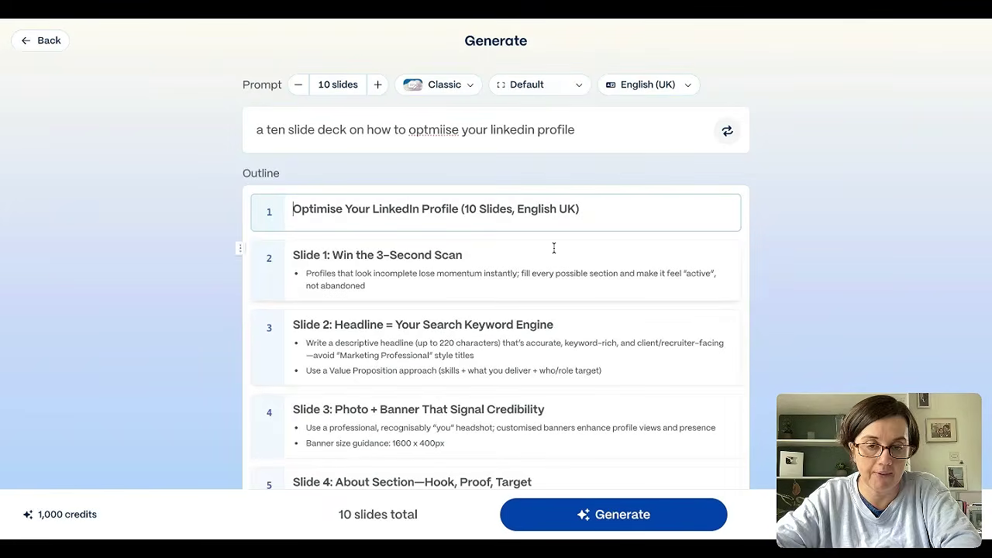
# - Review the generated outline slide by slide down to the text amount options
pyautogui.scroll(-2, 574, 278)
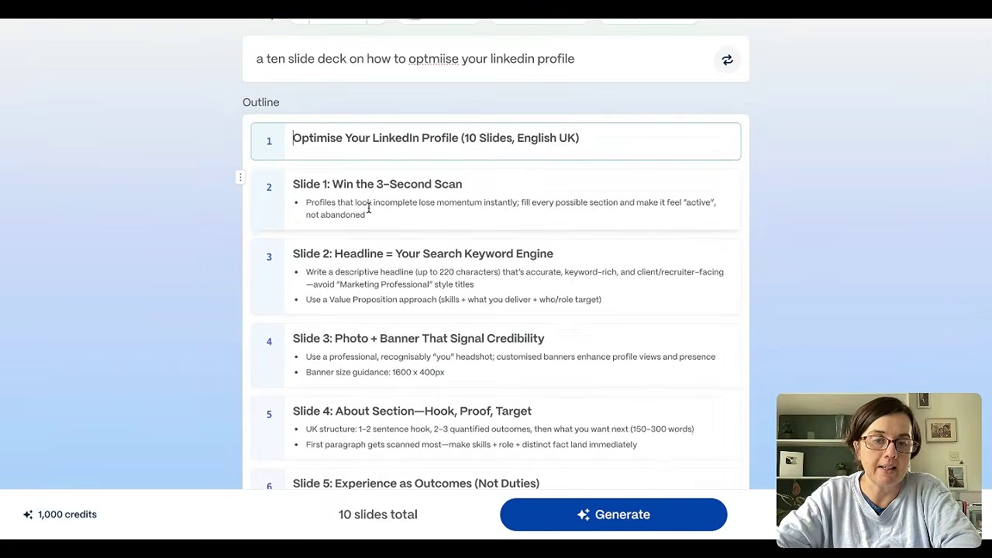
pyautogui.scroll(-3, 386, 279)
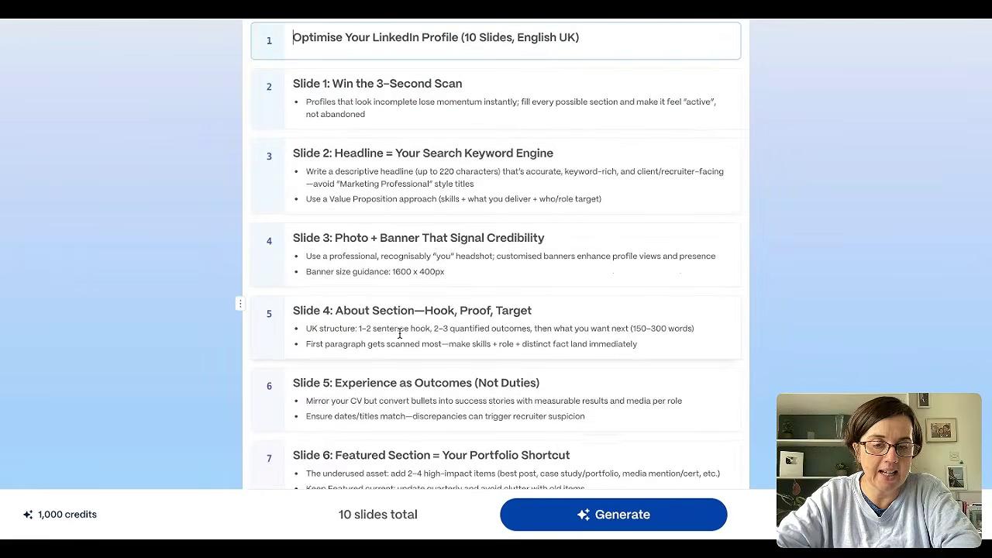
pyautogui.scroll(-3, 399, 335)
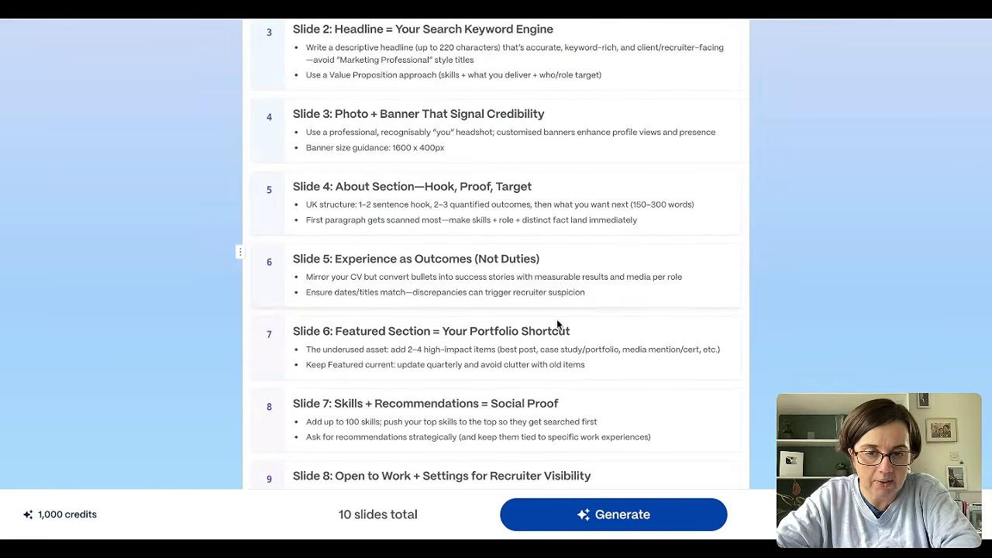
pyautogui.scroll(-2, 541, 358)
pyautogui.scroll(-5, 542, 358)
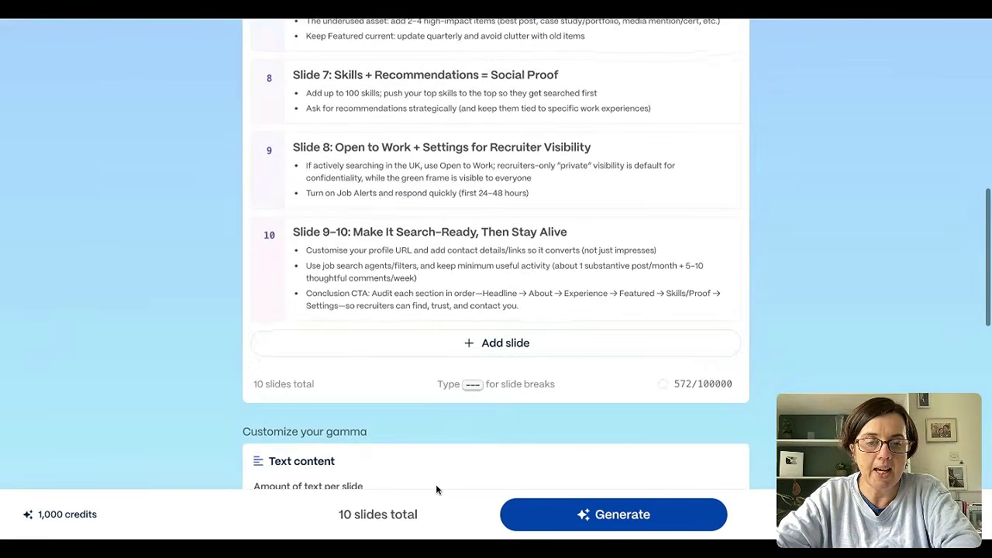
pyautogui.scroll(-4, 436, 488)
pyautogui.scroll(-4, 436, 488)
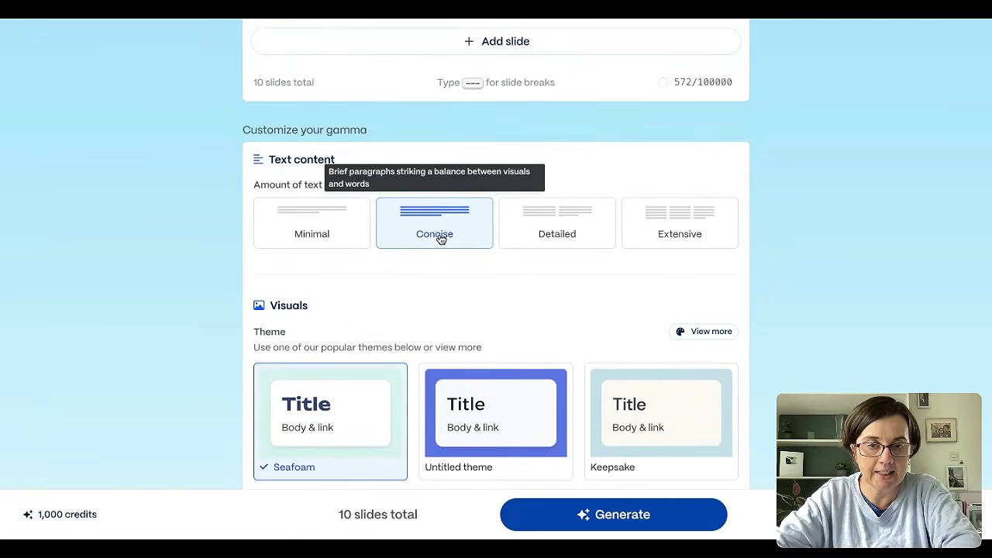
# - Generate the presentation with the Breeze theme and stock photos as the image source
pyautogui.scroll(-6, 426, 292)
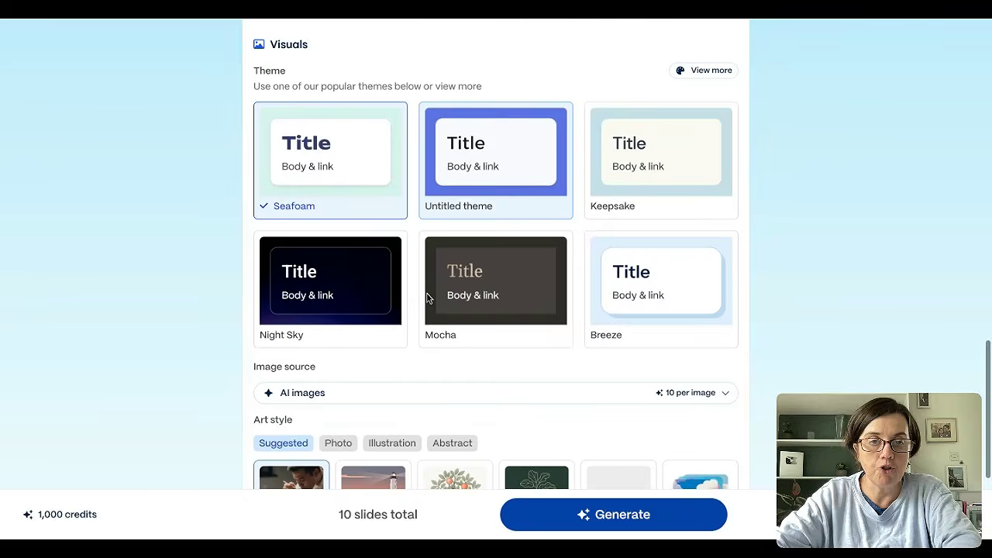
pyautogui.click(681, 288)
pyautogui.scroll(-4, 818, 282)
pyautogui.click(705, 200)
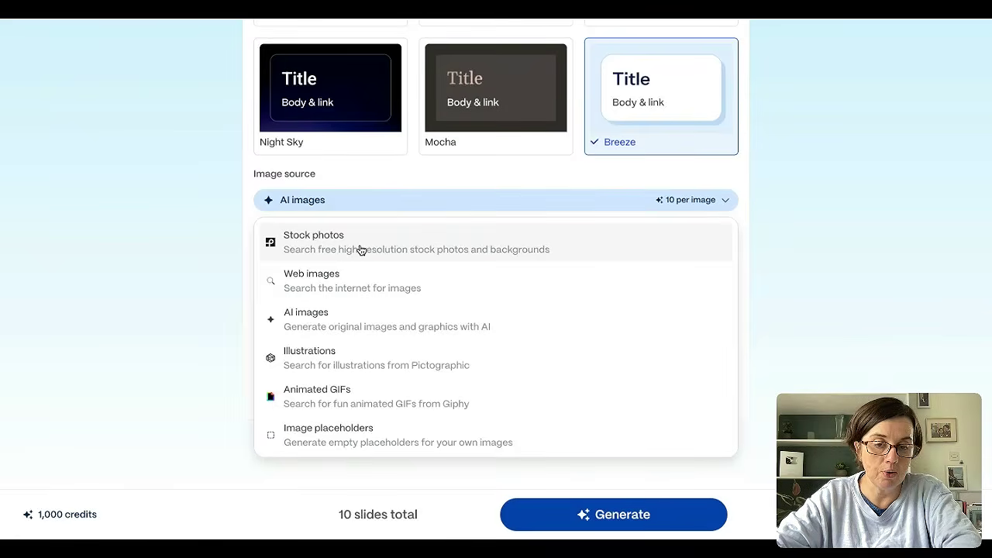
pyautogui.click(313, 240)
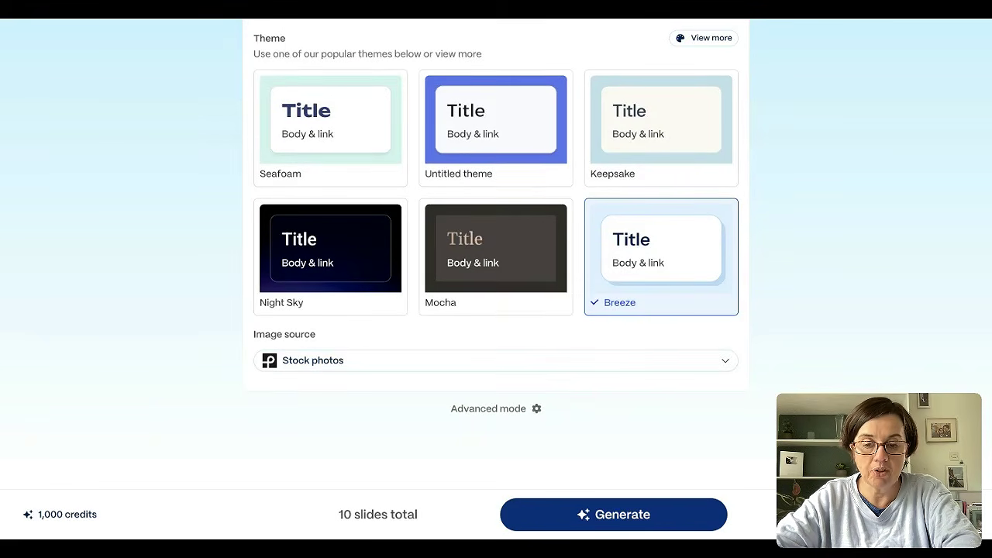
pyautogui.click(613, 515)
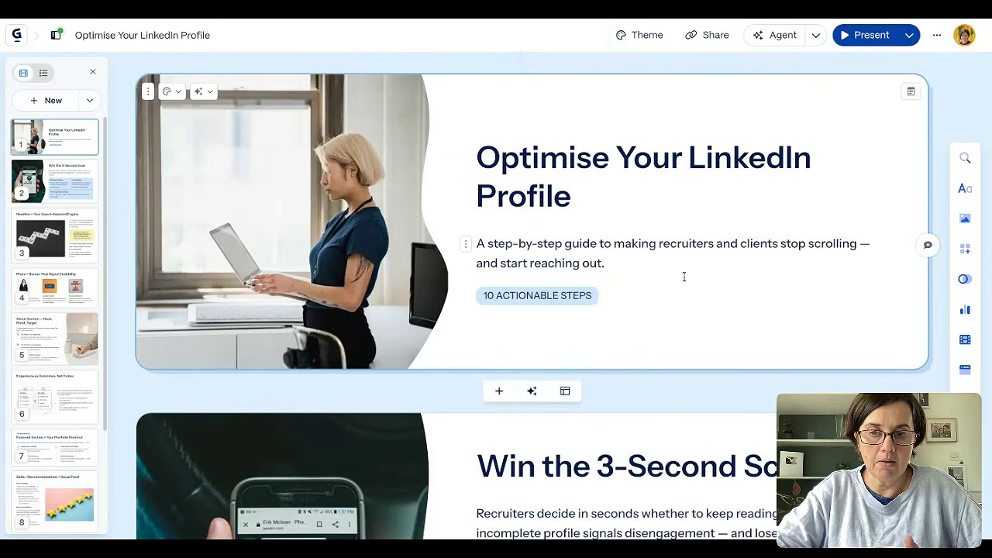
# - Replace the SEO tiles image on the "Headline = Your Search Keyword Engine" slide with an uploaded LinkedIn profile screenshot
pyautogui.scroll(-1, 683, 277)
pyautogui.scroll(-2, 684, 277)
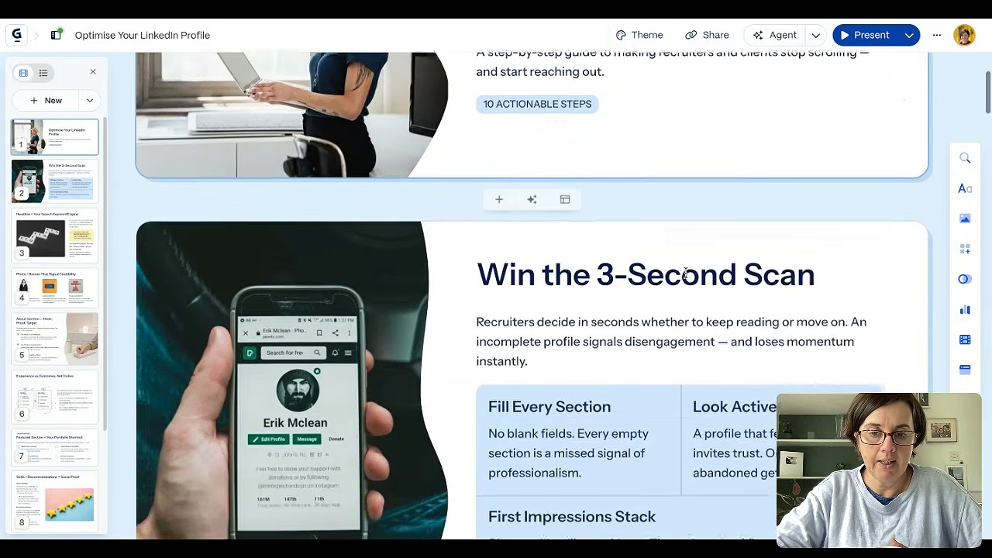
pyautogui.scroll(-3, 683, 277)
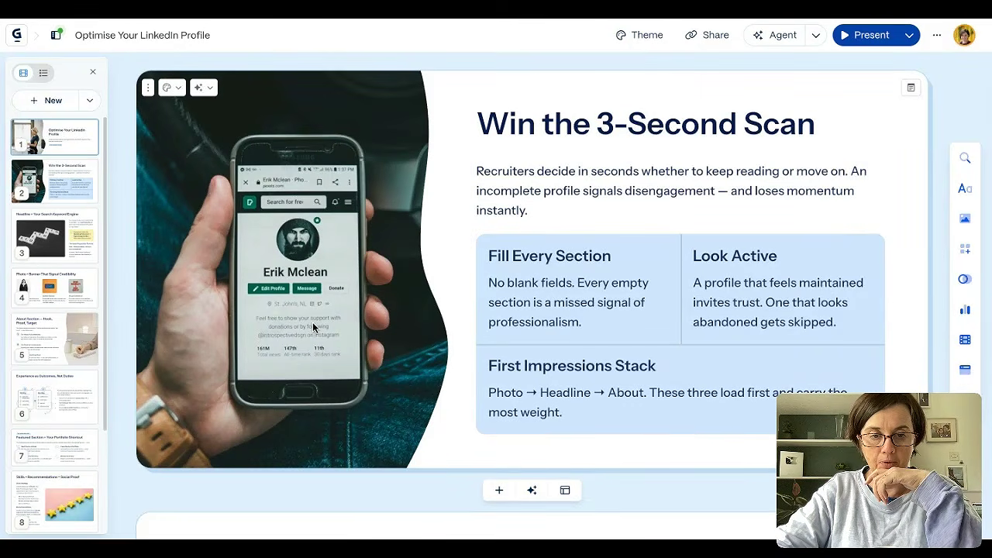
pyautogui.scroll(-5, 488, 377)
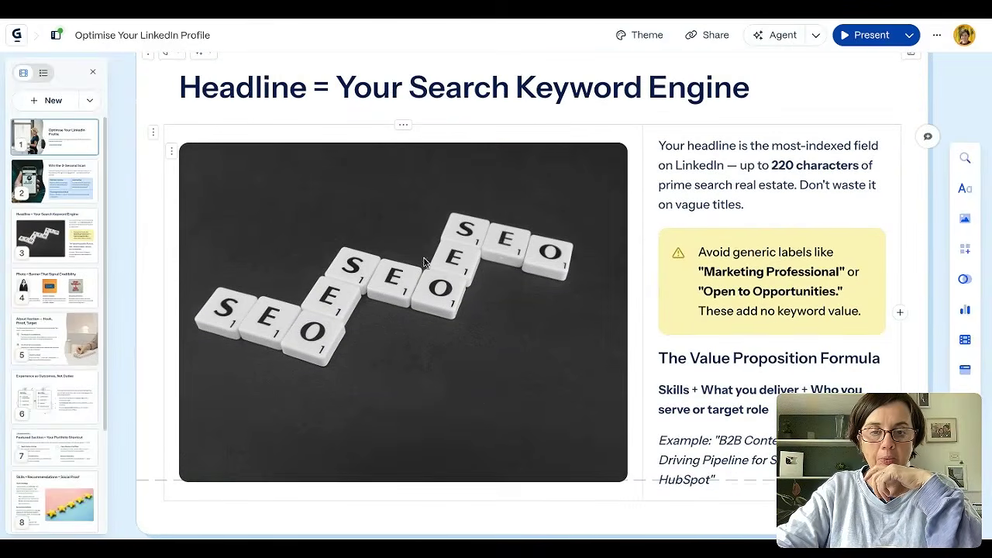
pyautogui.click(416, 248)
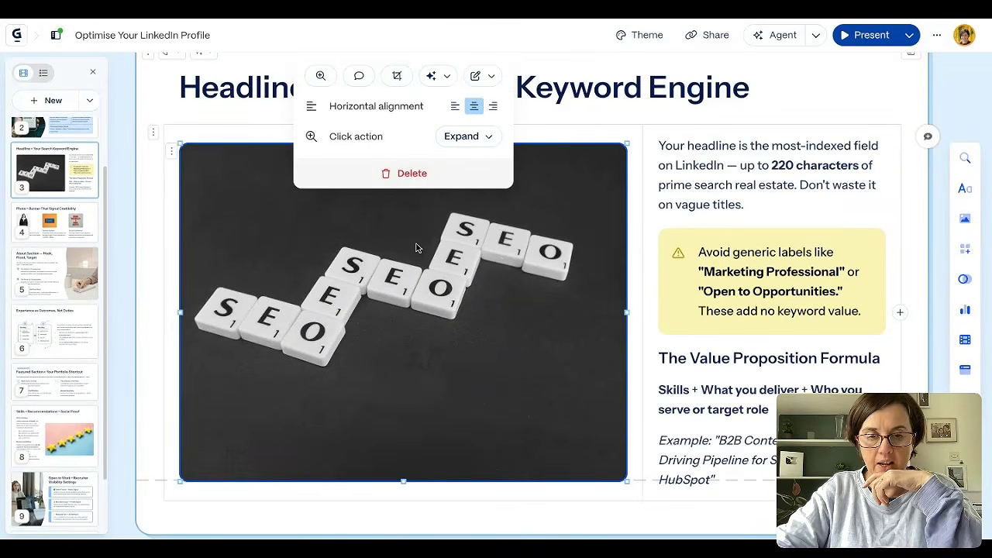
pyautogui.click(489, 79)
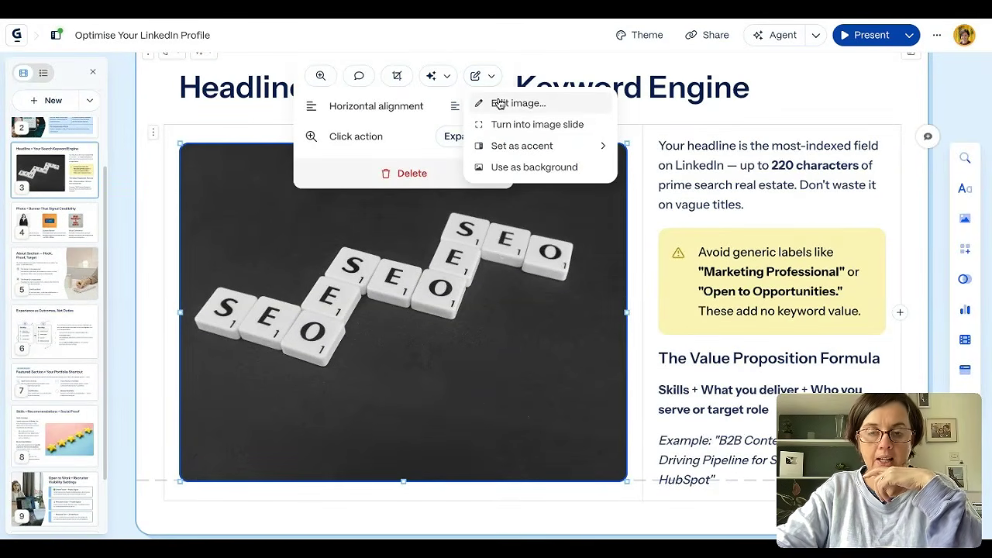
pyautogui.click(499, 104)
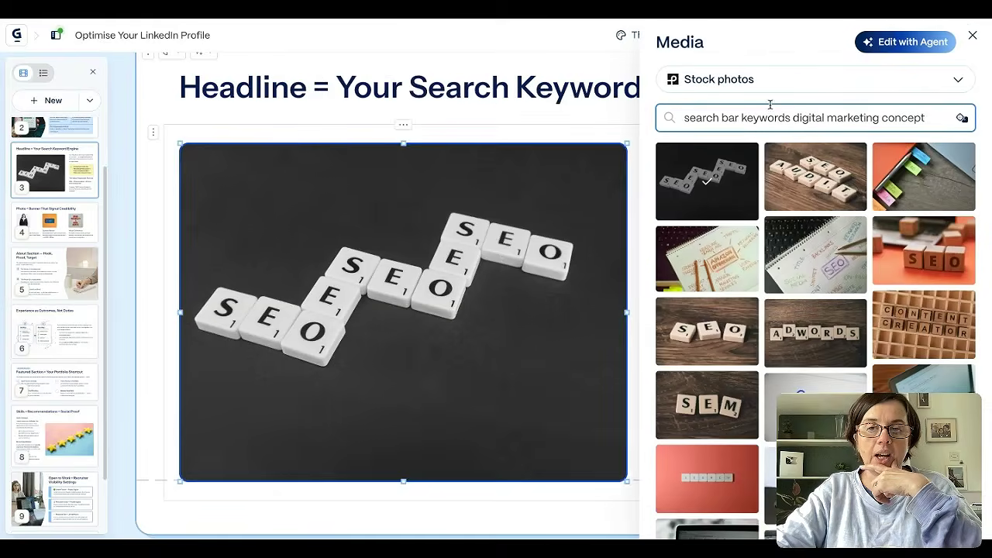
pyautogui.click(905, 83)
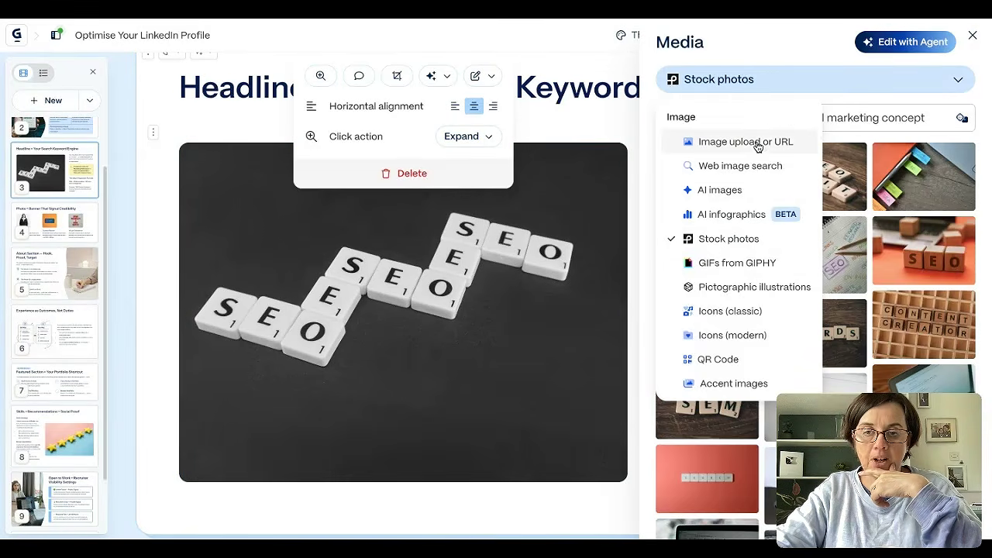
pyautogui.click(757, 144)
pyautogui.click(807, 314)
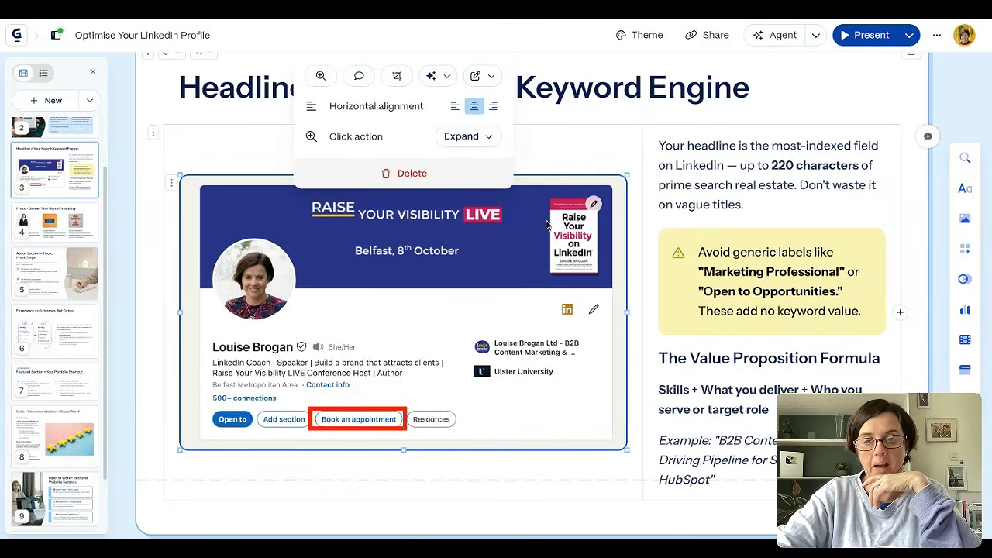
pyautogui.click(589, 122)
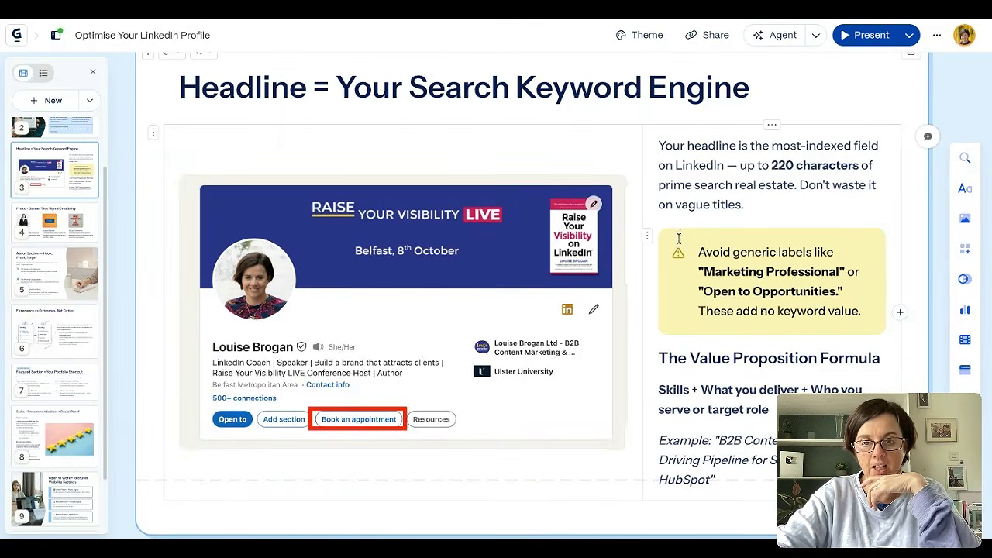
# - Replace the "Your Headshot" image on the Photo + Banner slide with the stock portrait of a smiling man in a red shirt
pyautogui.scroll(-6, 778, 283)
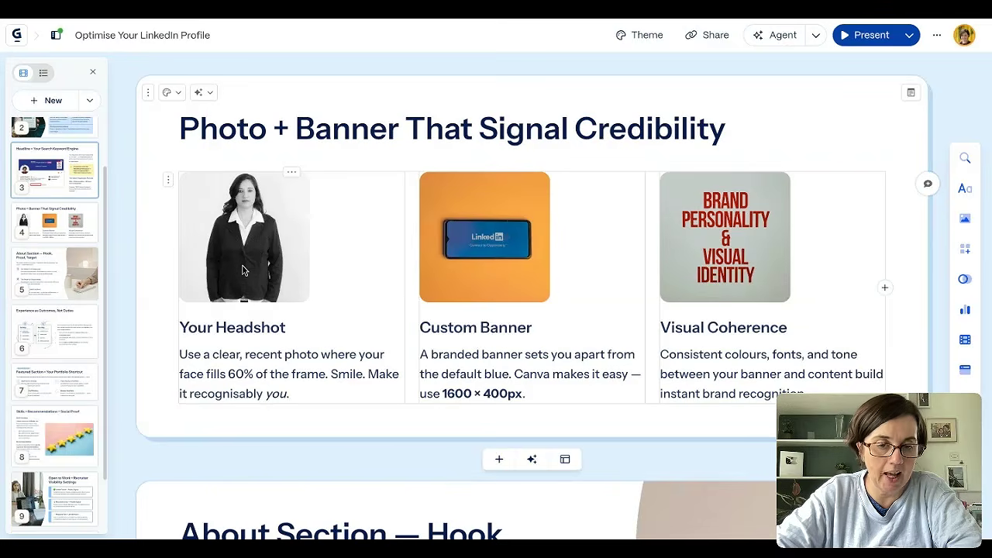
pyautogui.click(291, 172)
pyautogui.scroll(-10, 932, 355)
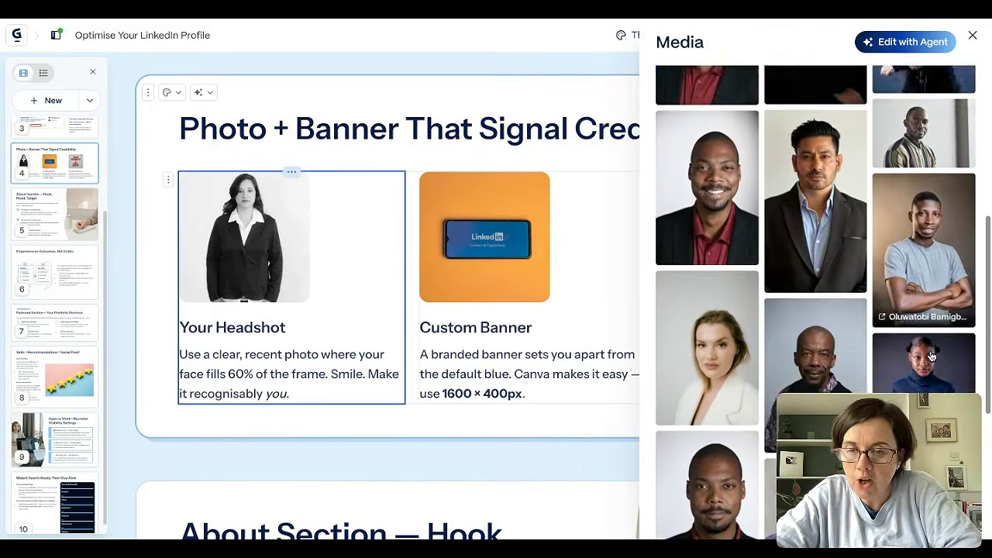
pyautogui.scroll(15, 808, 391)
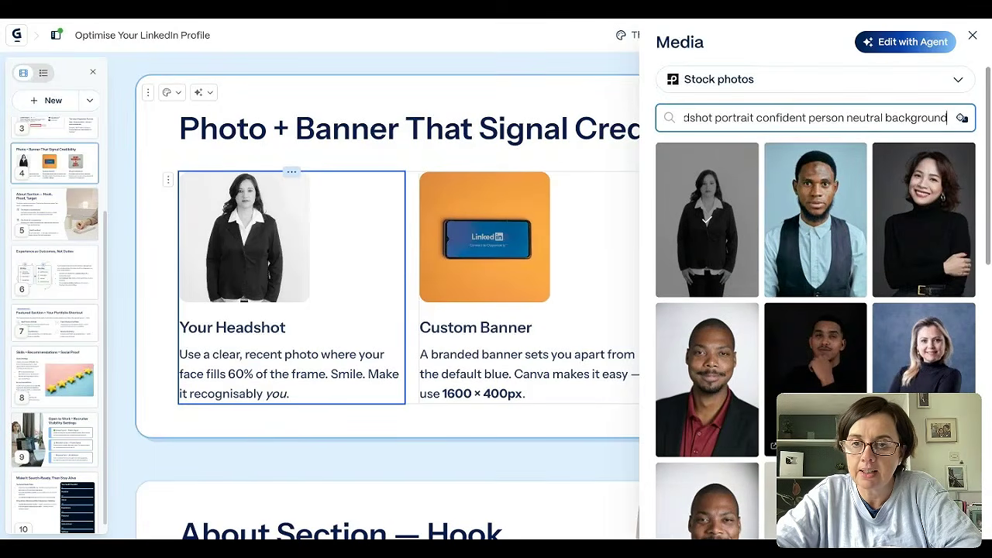
pyautogui.scroll(-2, 775, 348)
pyautogui.click(713, 407)
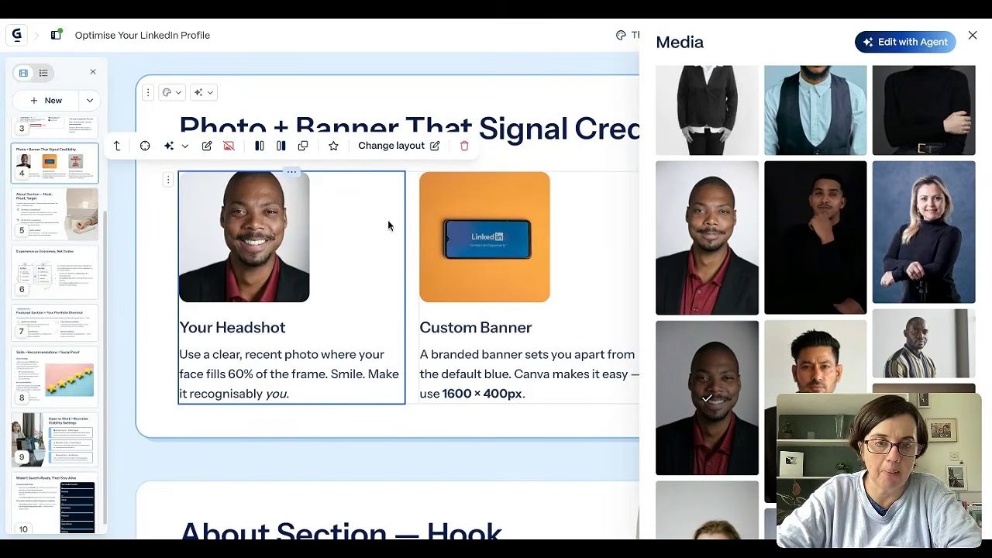
pyautogui.click(455, 84)
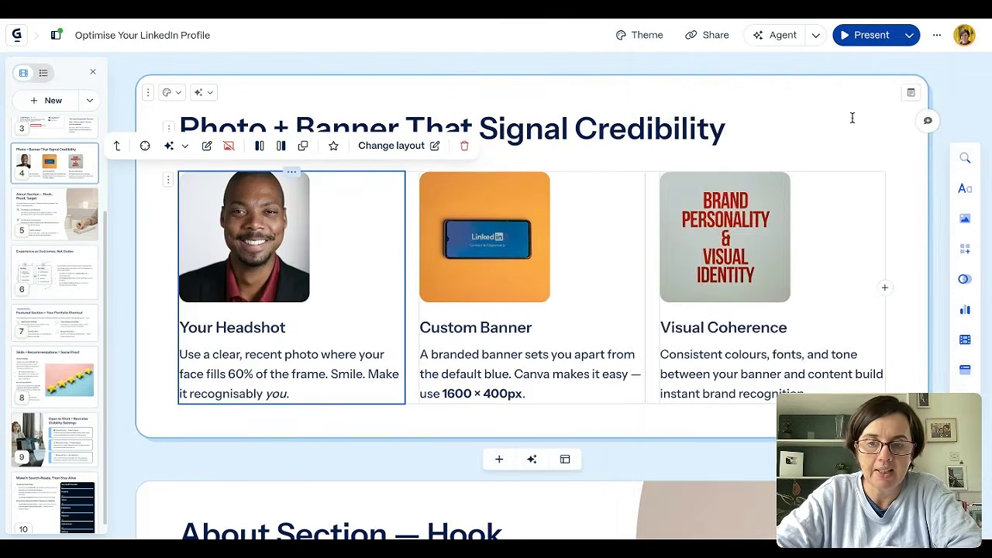
# - Examine the content and graphics of the About Section and "Experience as Outcomes, Not Duties" slides
pyautogui.scroll(-5, 870, 293)
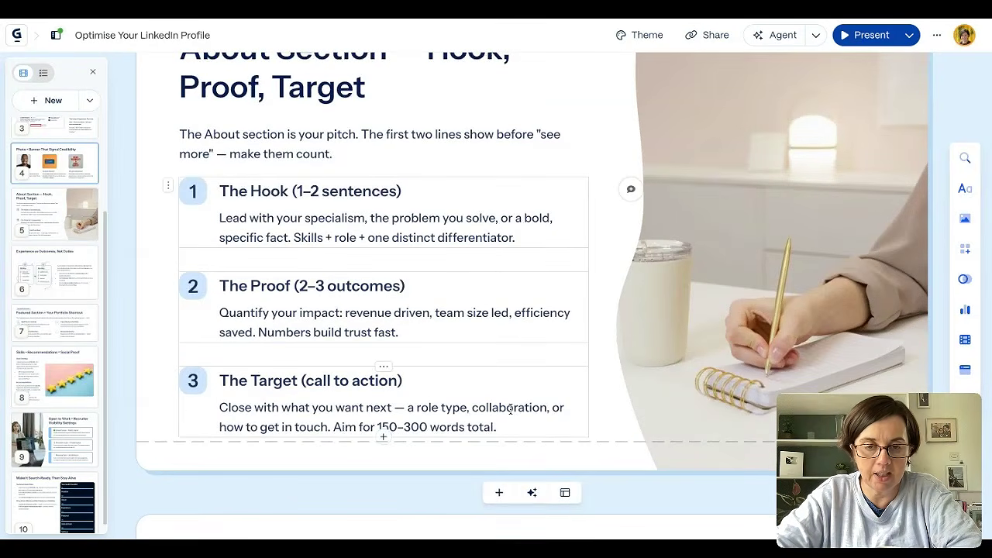
pyautogui.scroll(-5, 511, 403)
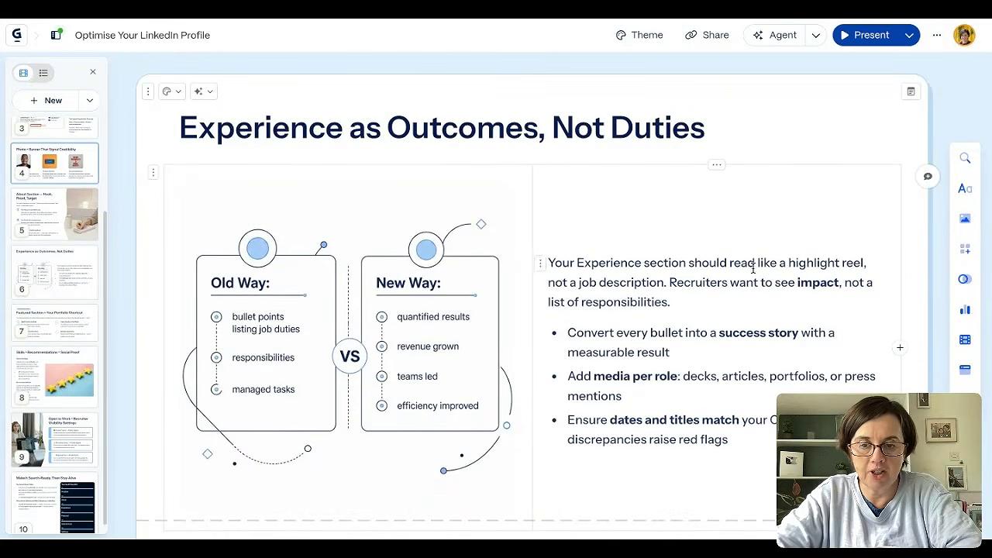
pyautogui.scroll(-2, 732, 331)
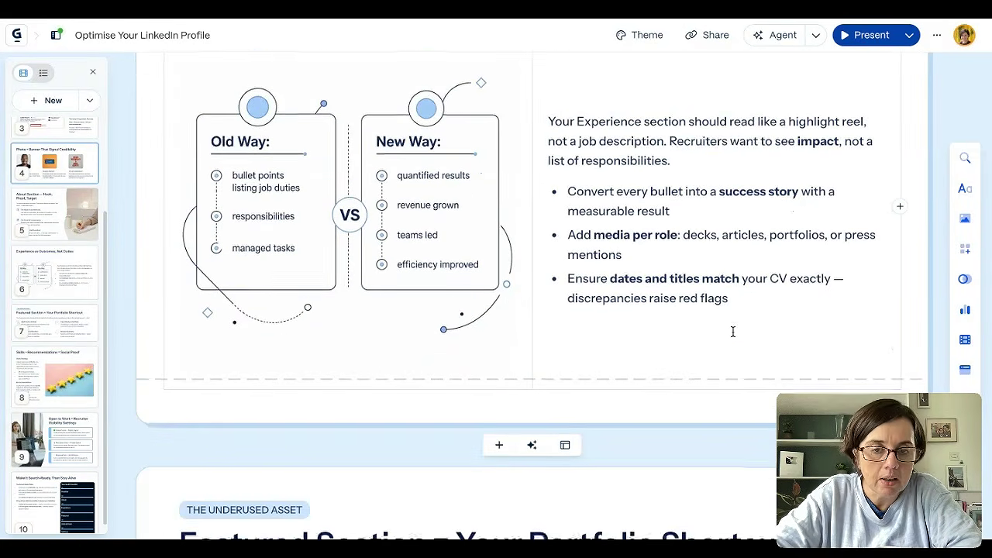
pyautogui.scroll(-3, 733, 332)
pyautogui.scroll(3, 527, 247)
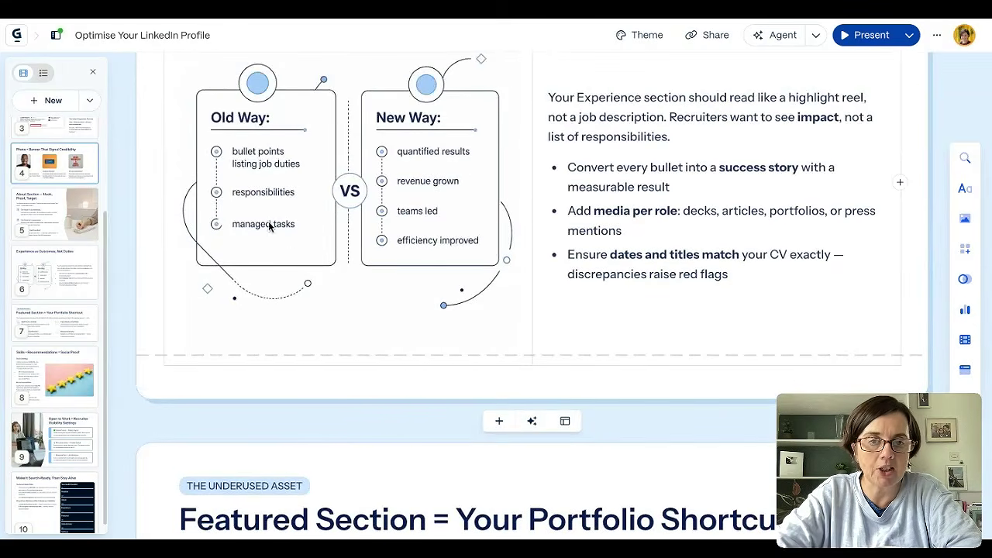
# - Examine the remaining slides, from the Featured Section through Skills + Recommendations to Open to Work + Recruiter Visibility Settings
pyautogui.scroll(-10, 712, 240)
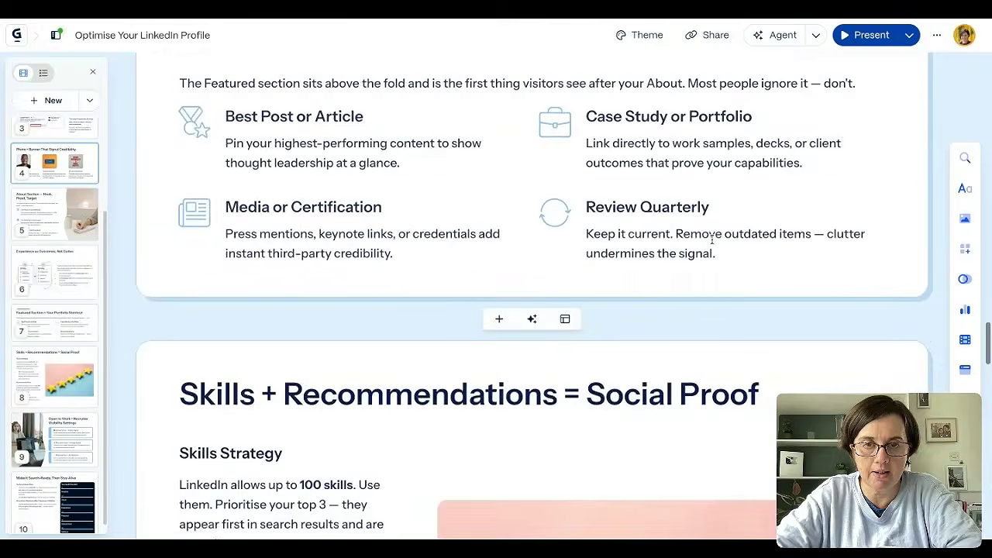
pyautogui.scroll(-10, 534, 294)
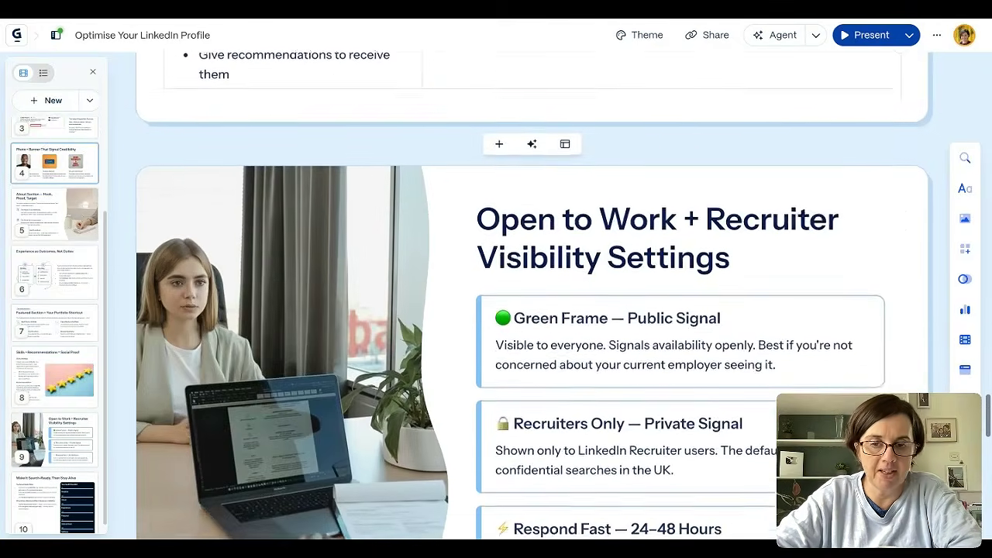
pyautogui.scroll(-5, 712, 225)
pyautogui.scroll(20, 711, 224)
pyautogui.scroll(10, 711, 225)
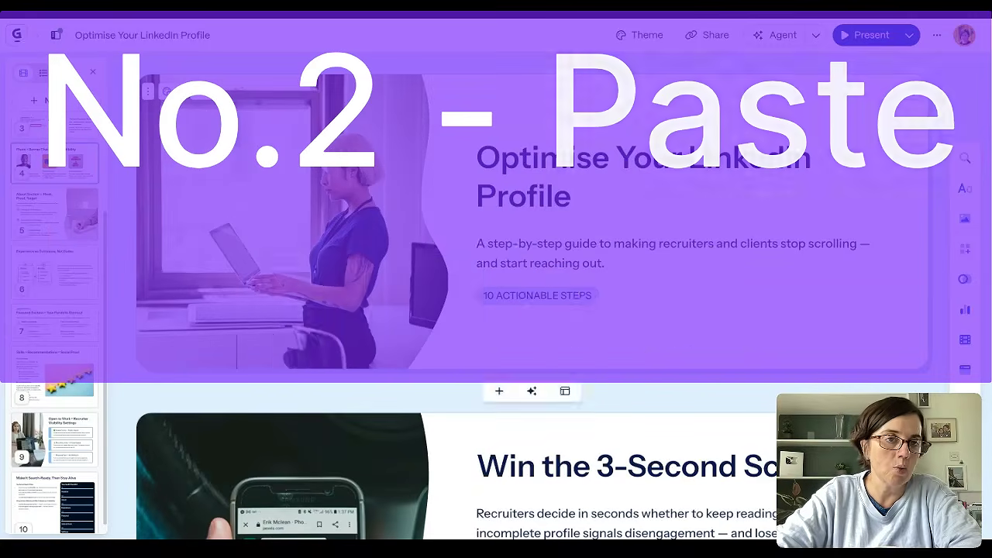
# - Start a new AI presentation from pasted text and paste in the bulleted outline on optimising a LinkedIn profile
pyautogui.click(17, 36)
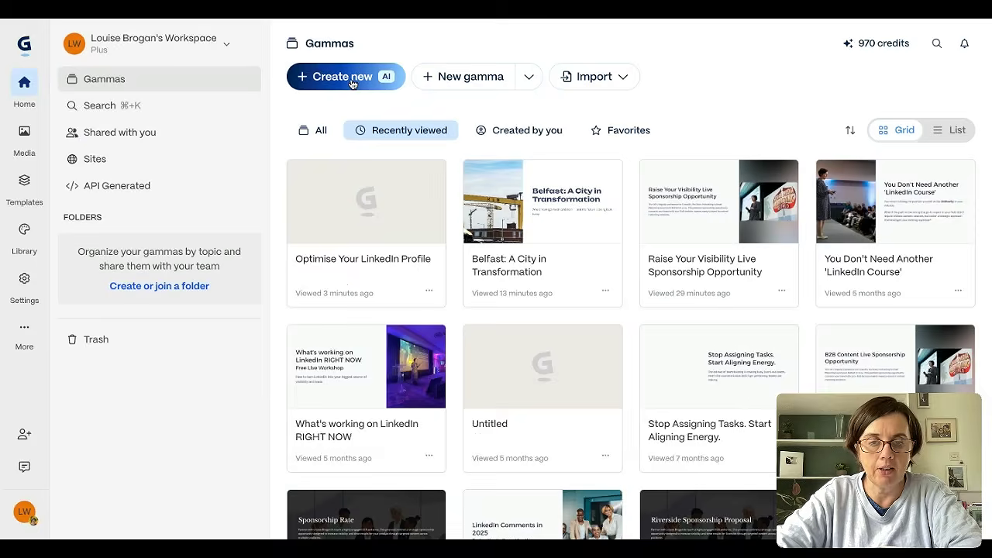
pyautogui.click(353, 78)
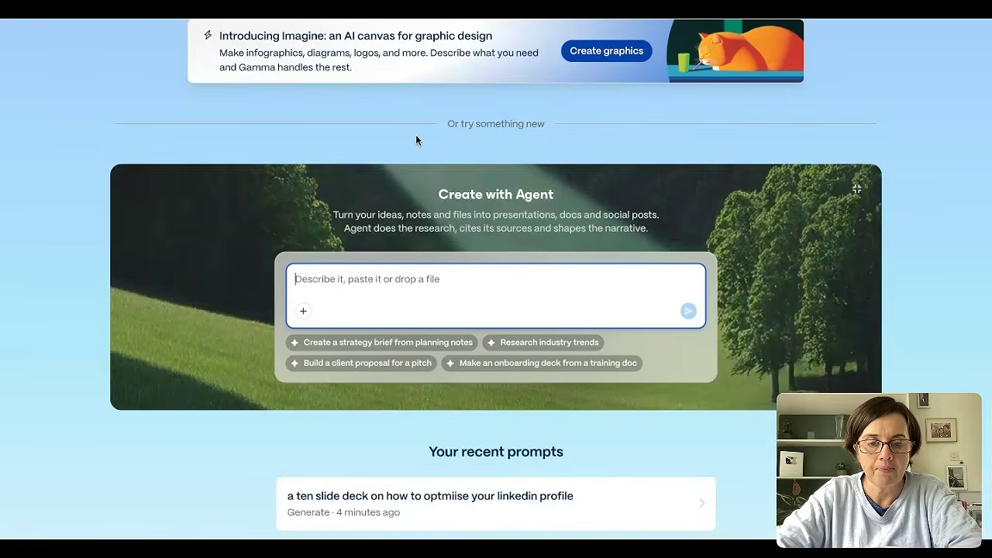
pyautogui.scroll(5, 416, 140)
pyautogui.click(398, 265)
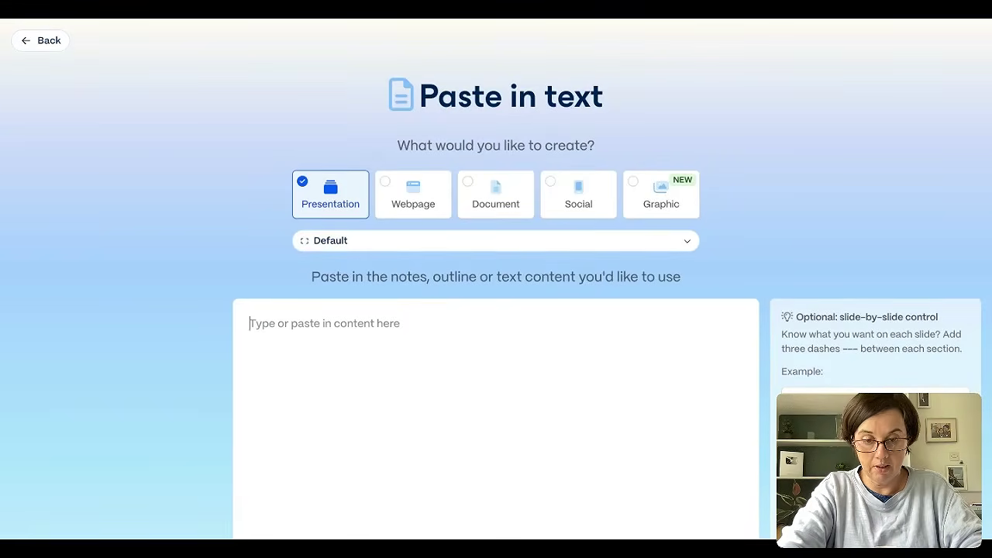
pyautogui.hotkey('ctrl', 'v')
# - Choose to preserve the exact pasted text and continue to the prompt editor
pyautogui.scroll(-3, 496, 310)
pyautogui.scroll(-2, 496, 310)
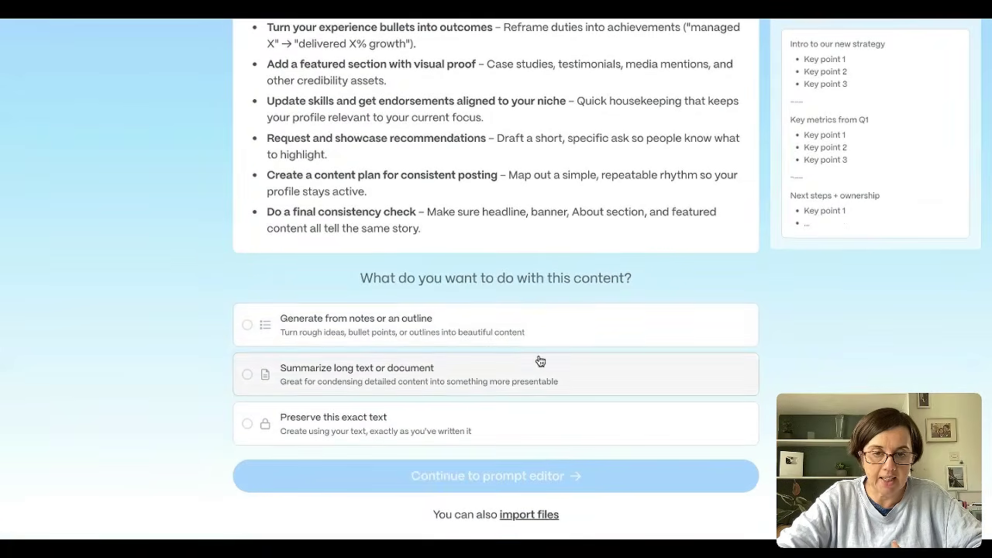
pyautogui.click(610, 327)
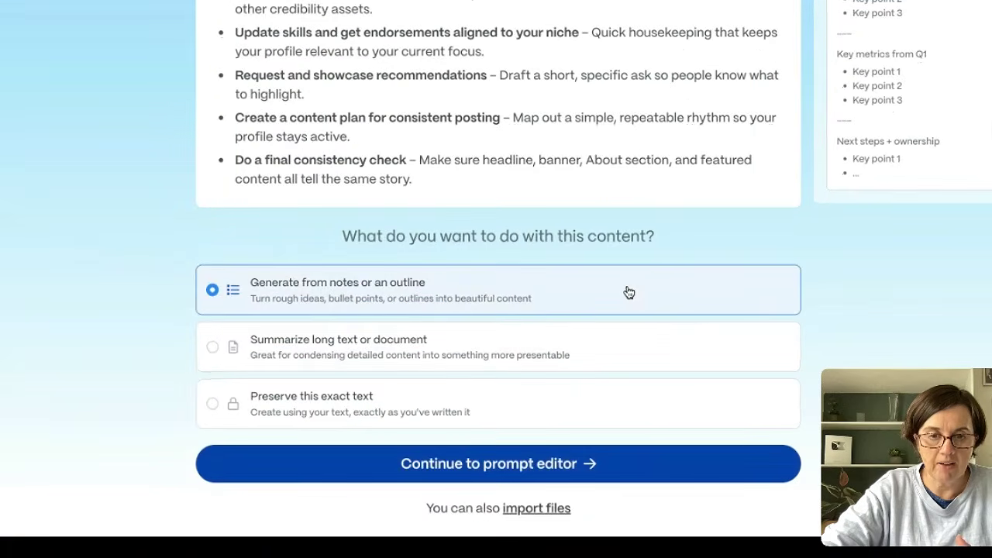
pyautogui.click(519, 410)
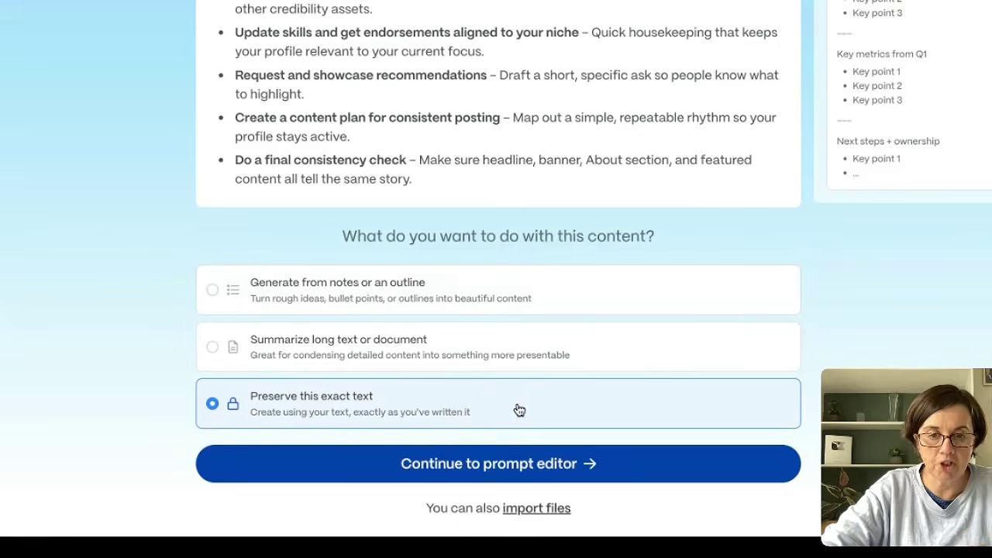
pyautogui.click(498, 464)
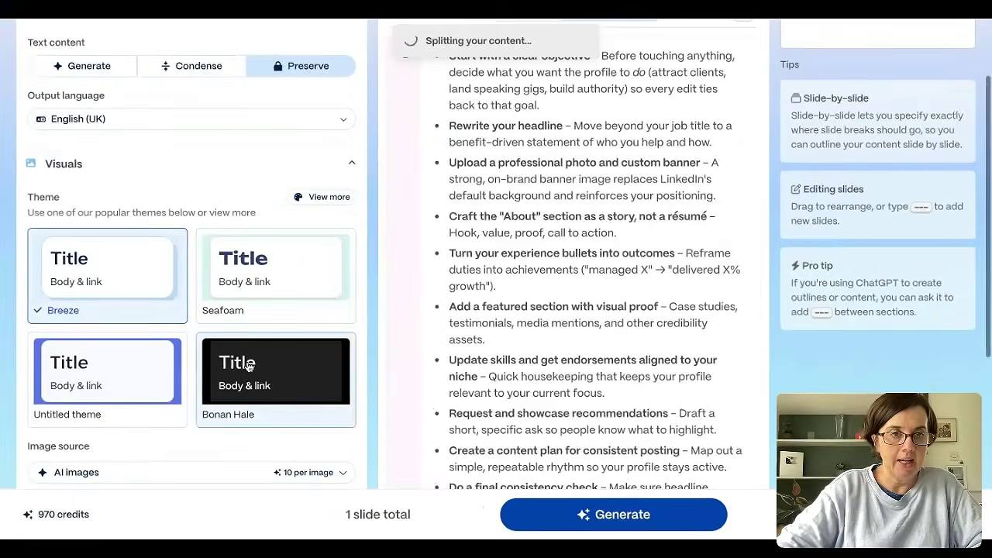
# - Set the text content to Condense with a Minimal amount of text, and use the Illustration art style for AI images
pyautogui.click(185, 69)
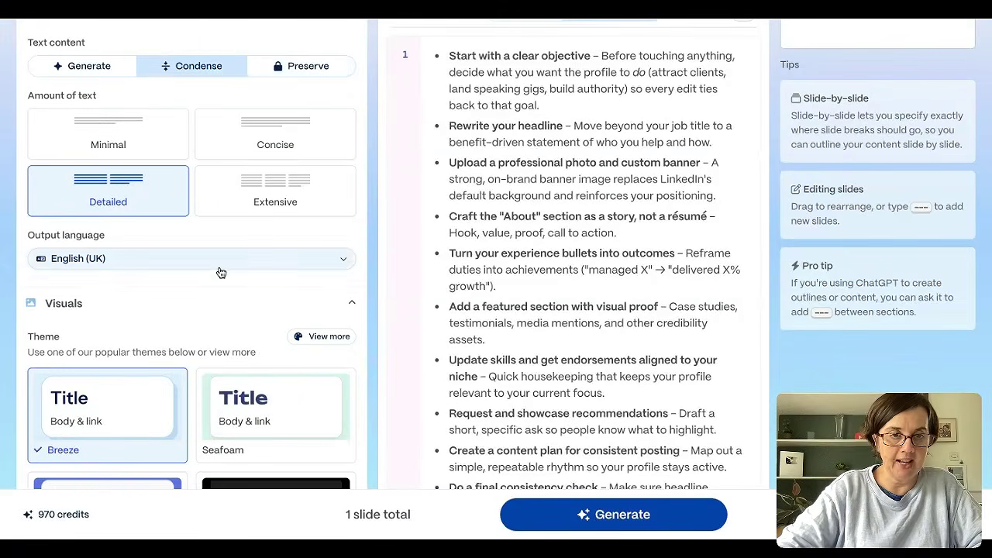
pyautogui.click(137, 147)
pyautogui.scroll(-6, 202, 279)
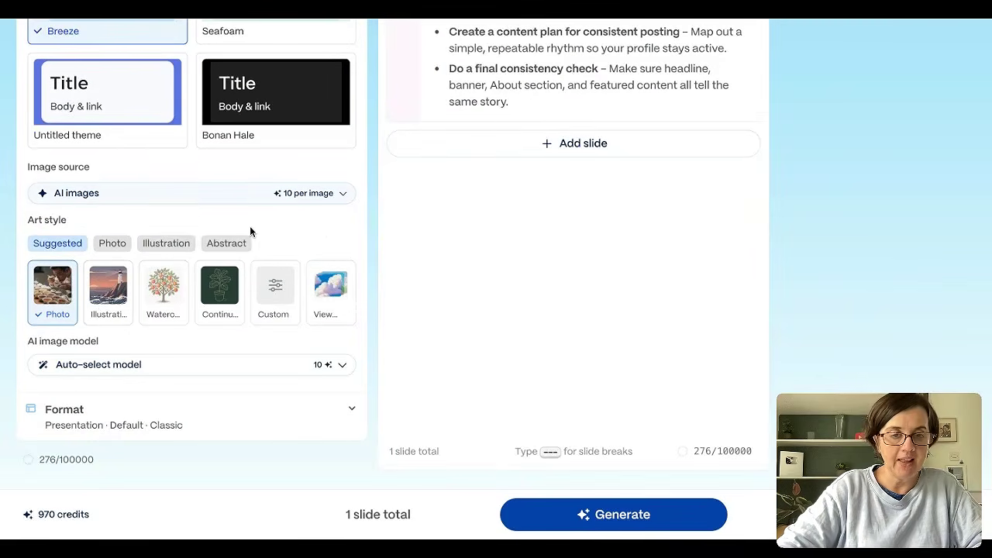
pyautogui.click(165, 243)
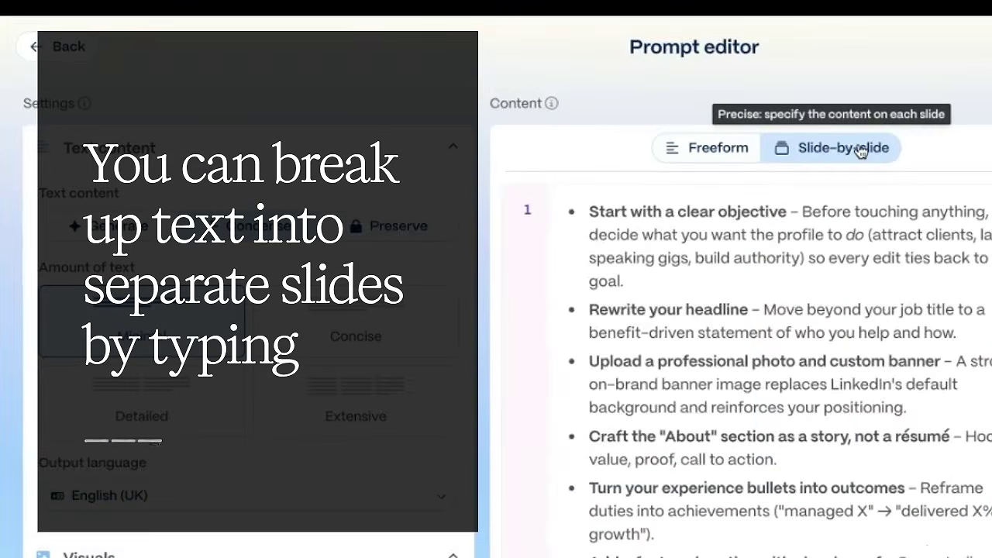
# - Split the outline with slide breaks so "Start with a clear objective" and "Rewrite your headline" each get their own slide
pyautogui.scroll(-10, 855, 182)
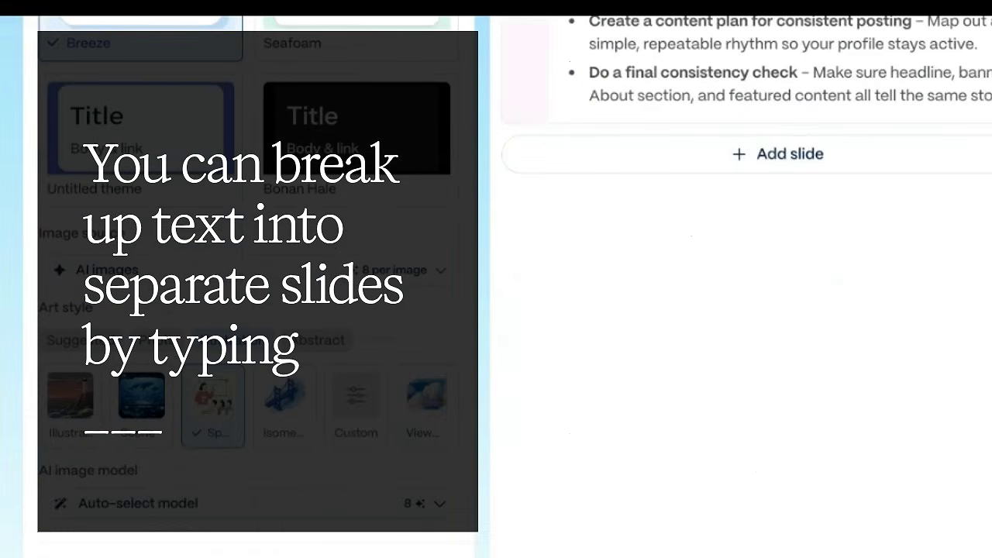
pyautogui.scroll(10, 766, 525)
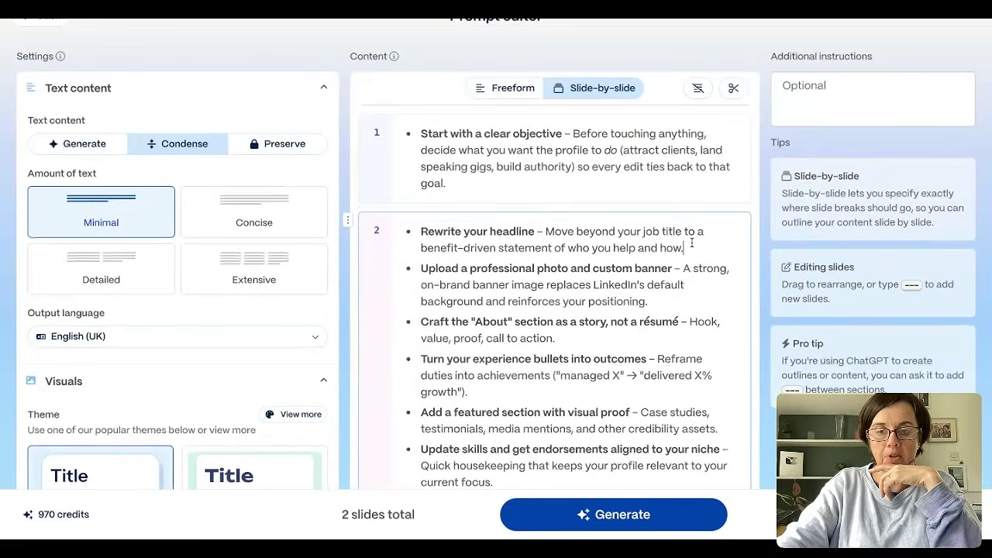
pyautogui.press('Return')
pyautogui.press('Return')
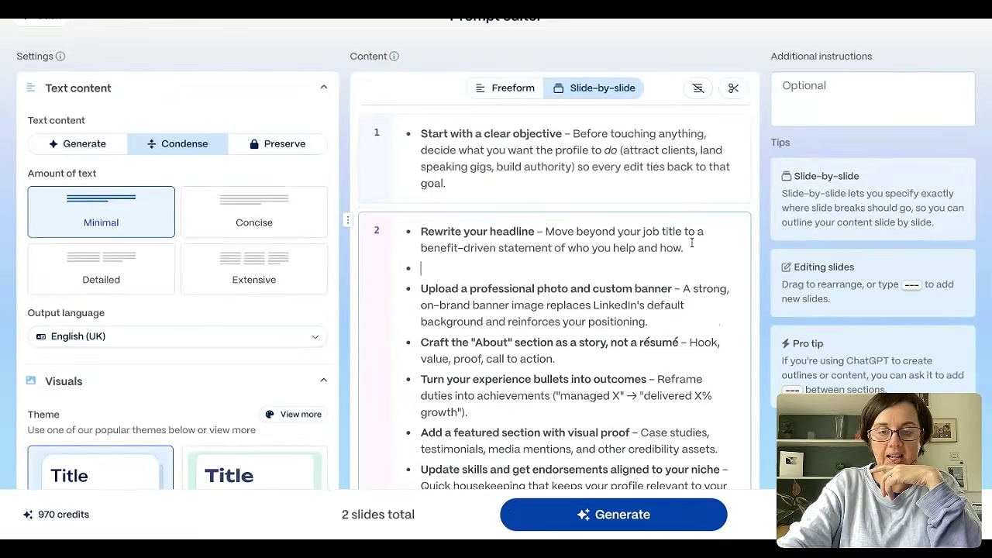
pyautogui.write('-')
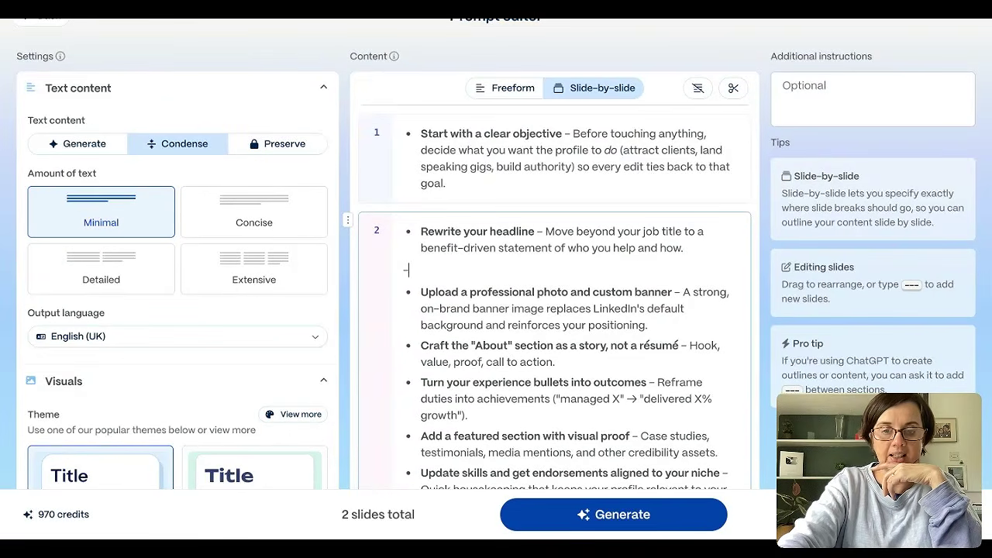
pyautogui.write('--')
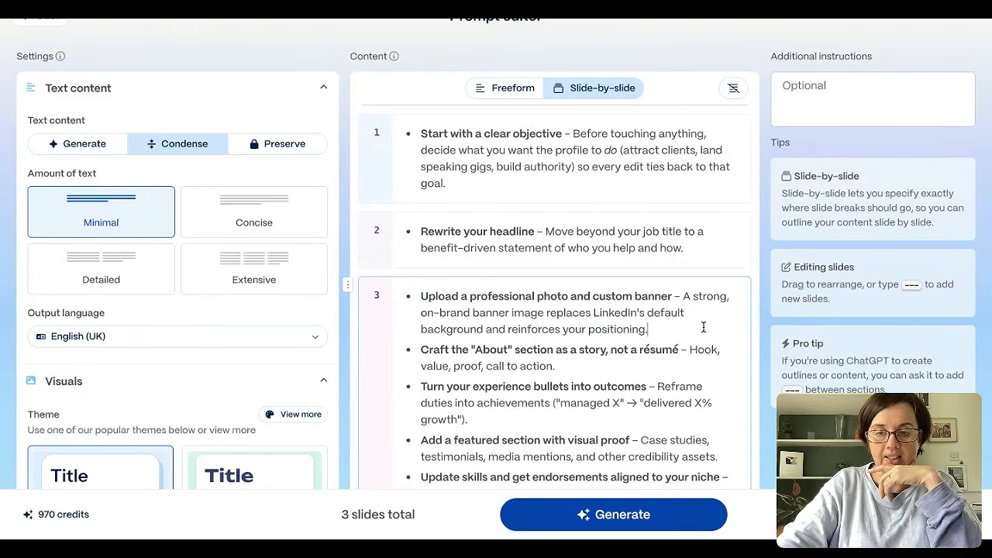
# - Add slide breaks so the professional photo and banner point and the "About" section point each form a separate slide
pyautogui.press('Return')
pyautogui.write('---')
pyautogui.click(666, 396)
pyautogui.press('Return')
pyautogui.write('---')
pyautogui.scroll(-3, 553, 294)
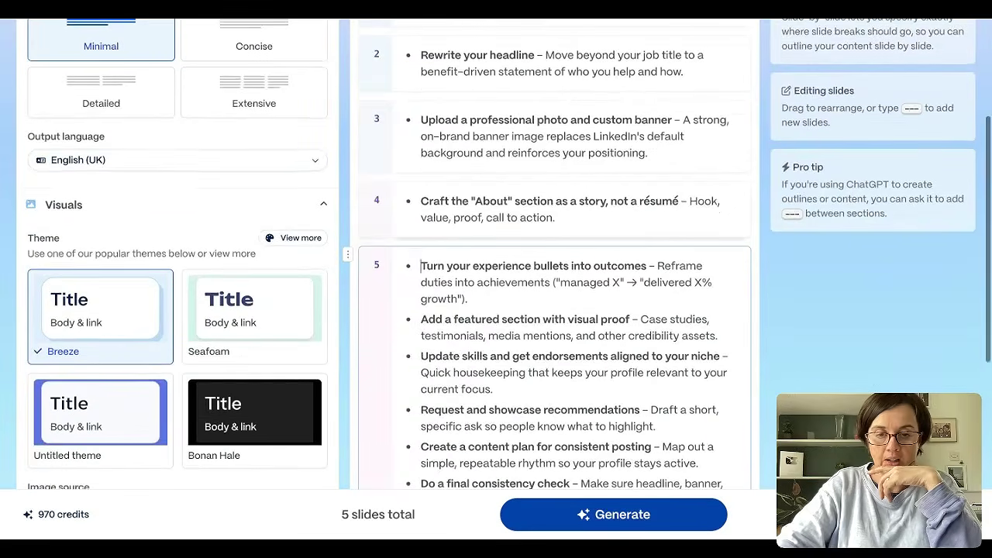
# - Separate the "Turn your experience bullets into outcomes" point into its own slide and generate the six-slide presentation
pyautogui.click(566, 299)
pyautogui.press('Return')
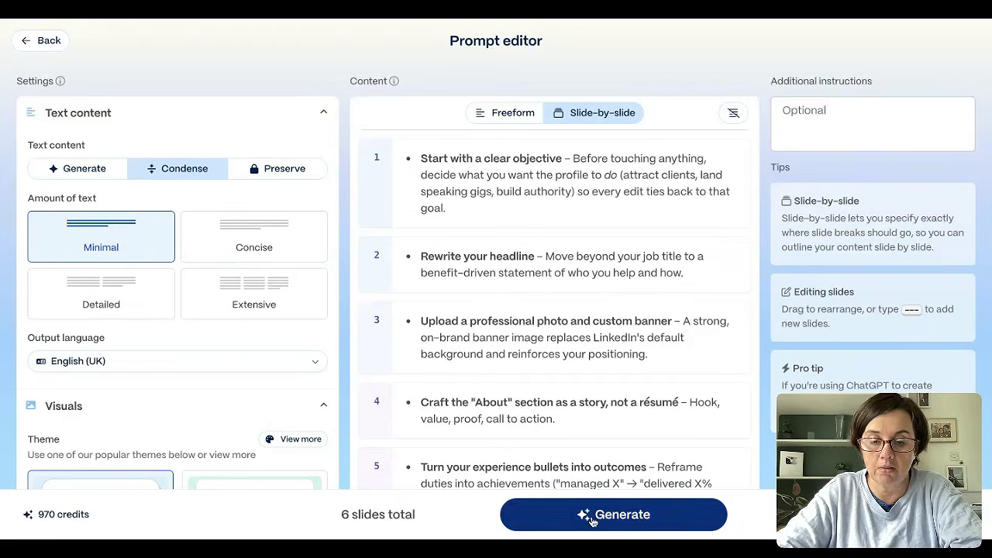
pyautogui.click(613, 517)
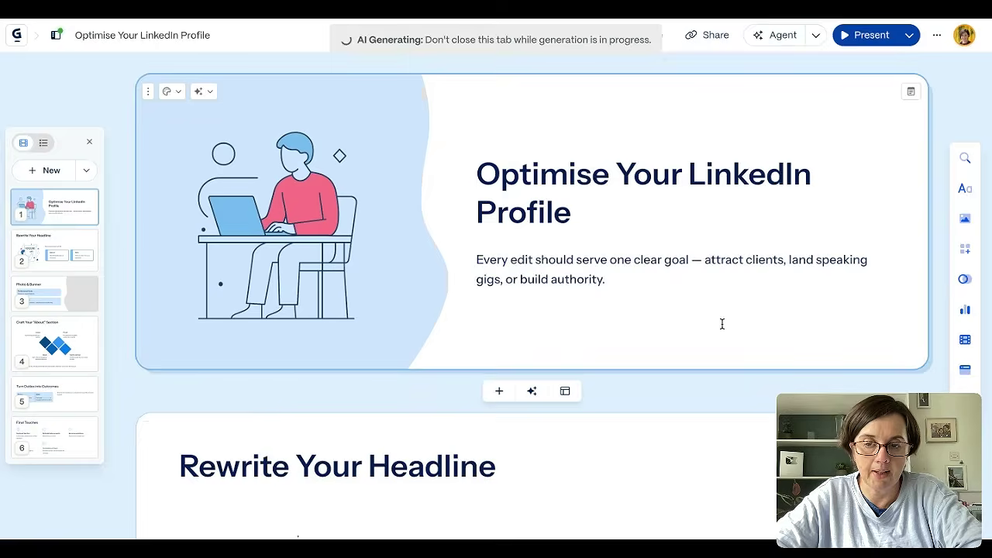
# - Examine the text, illustrations and diagrams of the generated slides from the title slide through Final Touches
pyautogui.scroll(-4, 722, 323)
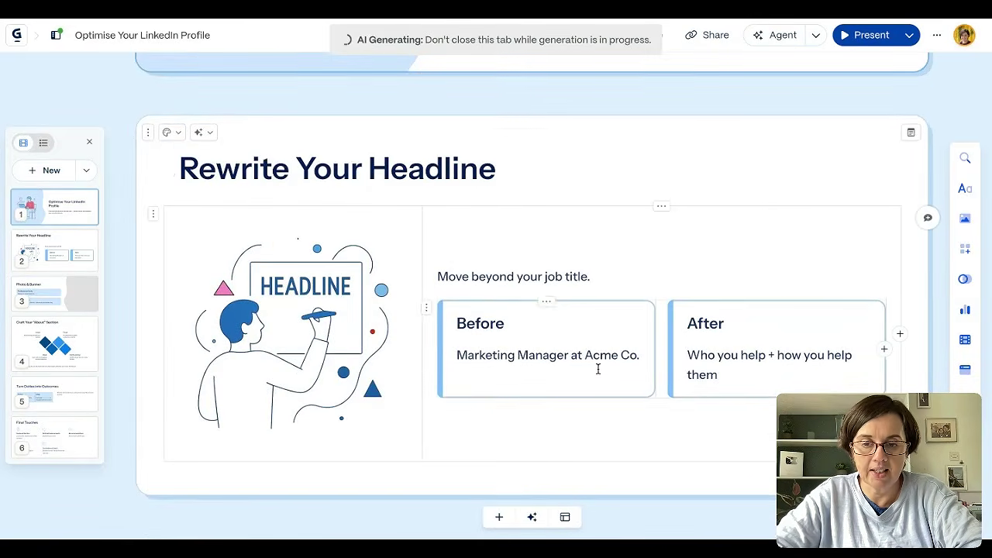
pyautogui.scroll(-5, 644, 403)
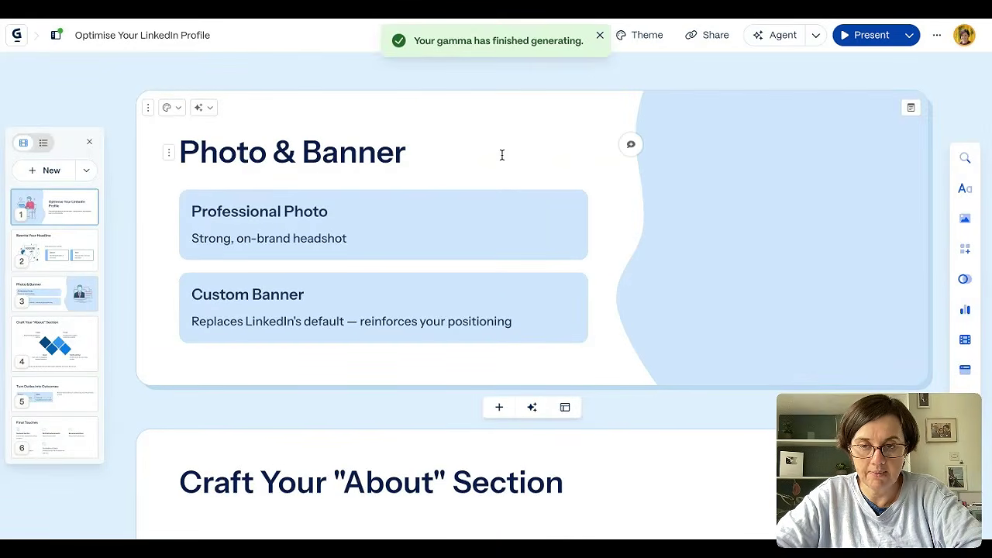
pyautogui.scroll(-5, 501, 155)
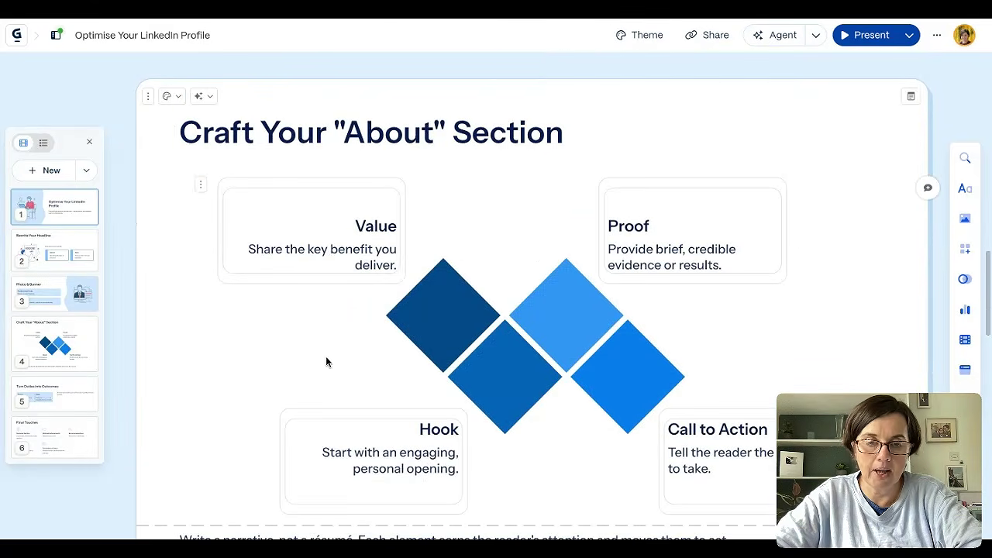
pyautogui.scroll(-6, 216, 396)
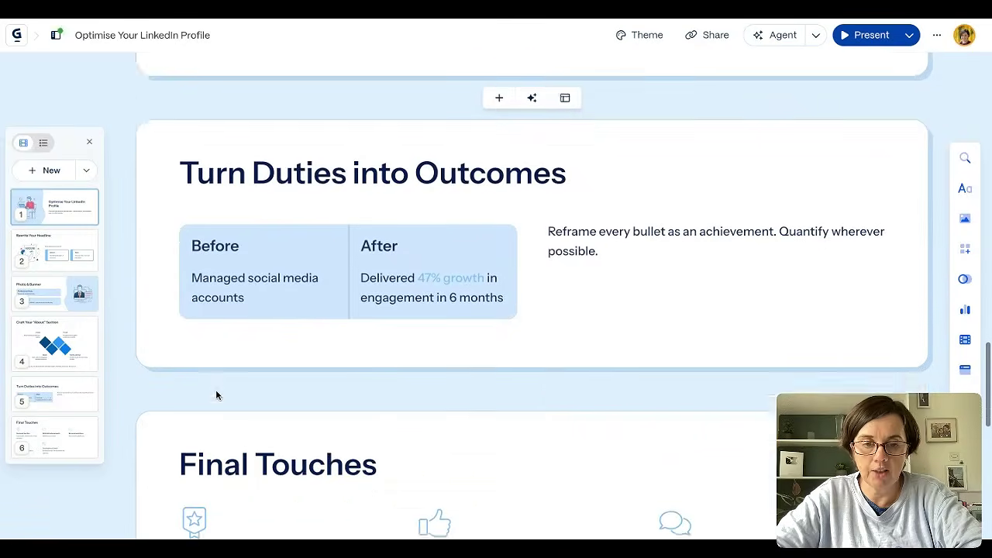
pyautogui.scroll(-6, 757, 206)
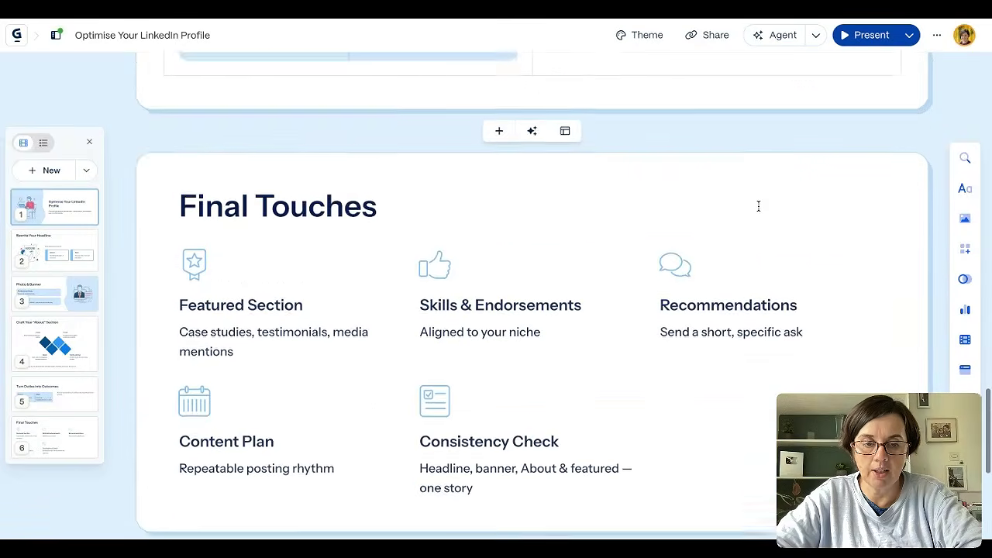
pyautogui.scroll(20, 759, 207)
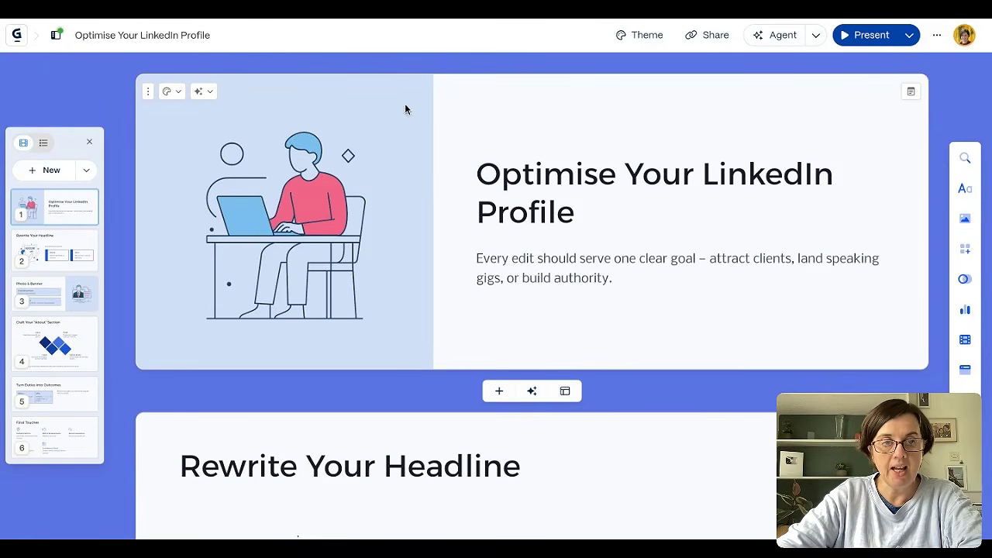
# - Start a new AI creation from a template and browse the available template designs
pyautogui.click(16, 39)
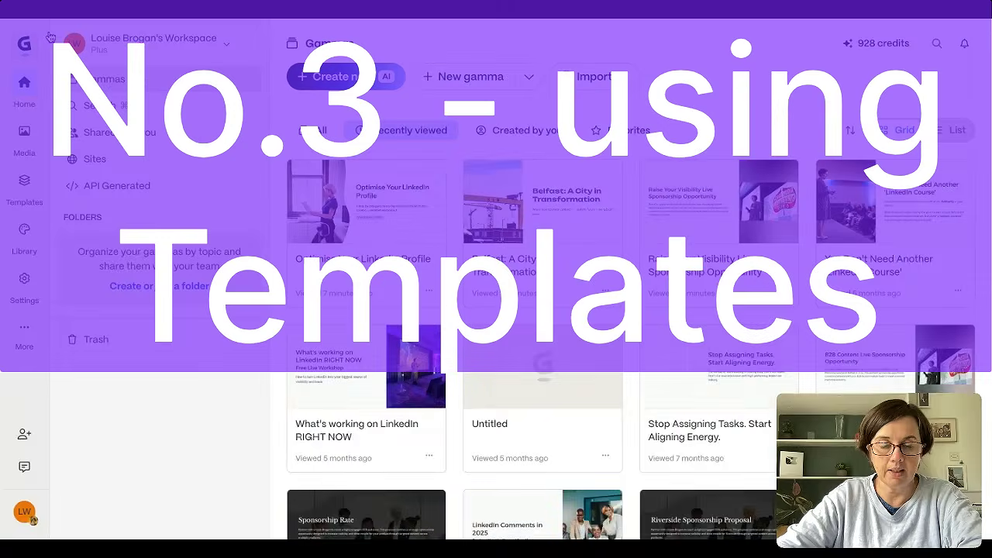
pyautogui.click(348, 78)
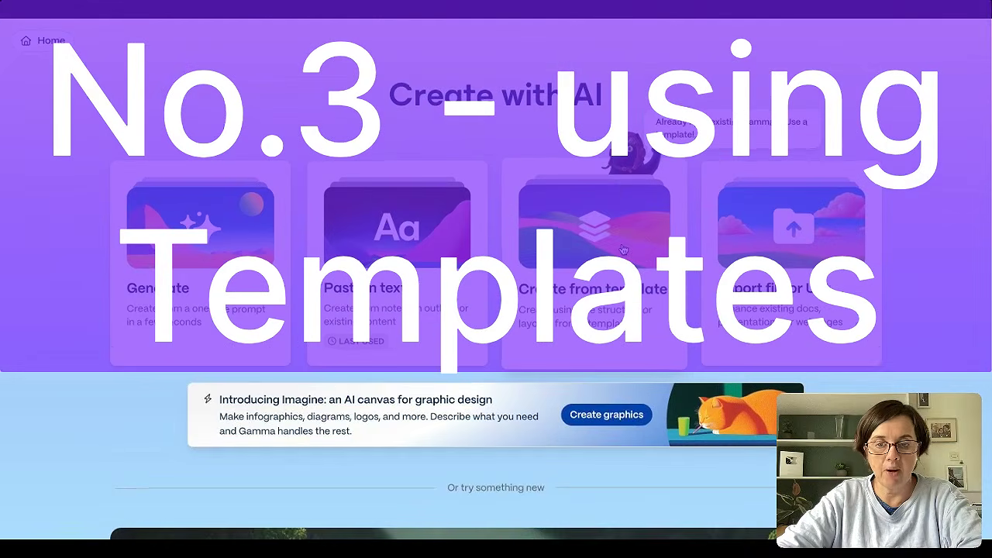
pyautogui.click(621, 243)
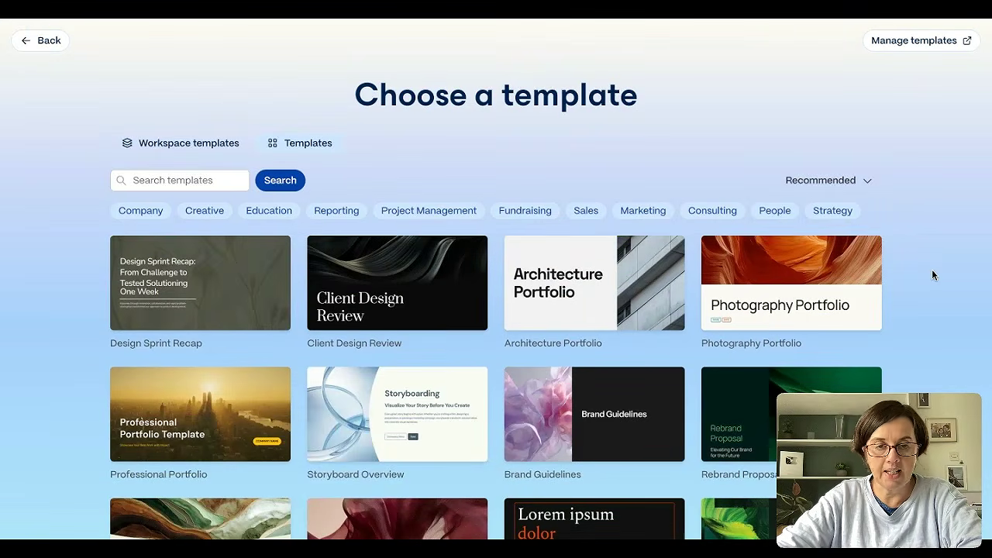
pyautogui.scroll(-3, 932, 274)
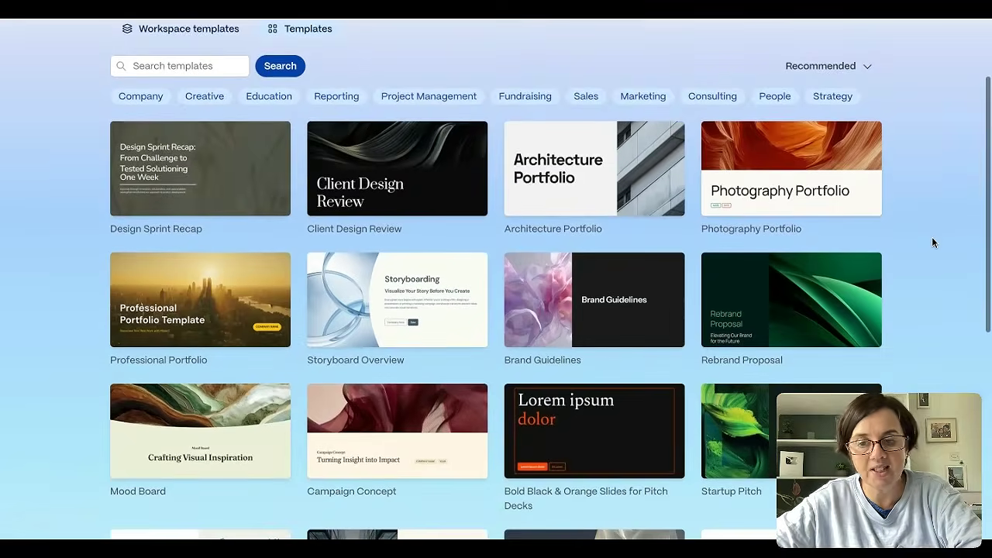
pyautogui.scroll(-1, 930, 193)
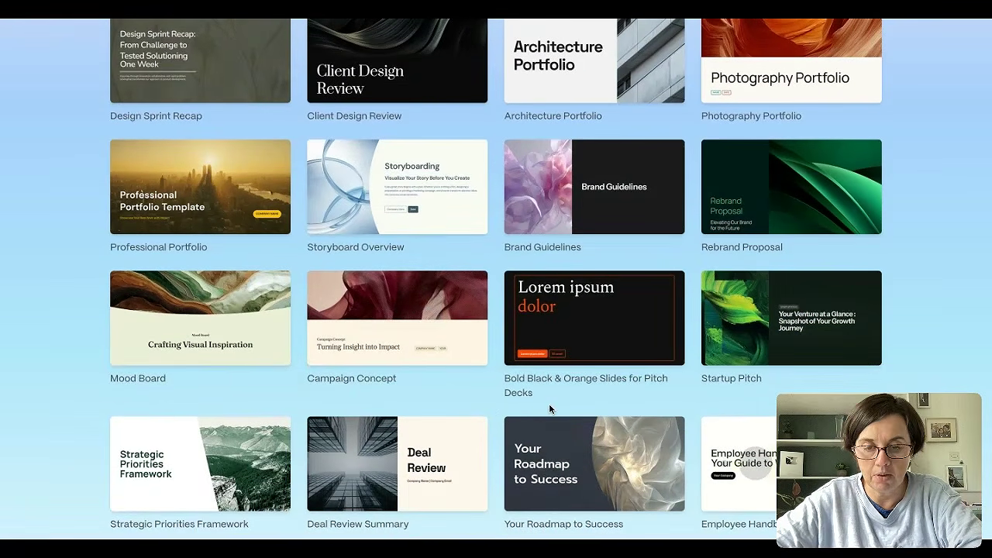
pyautogui.scroll(-3, 504, 387)
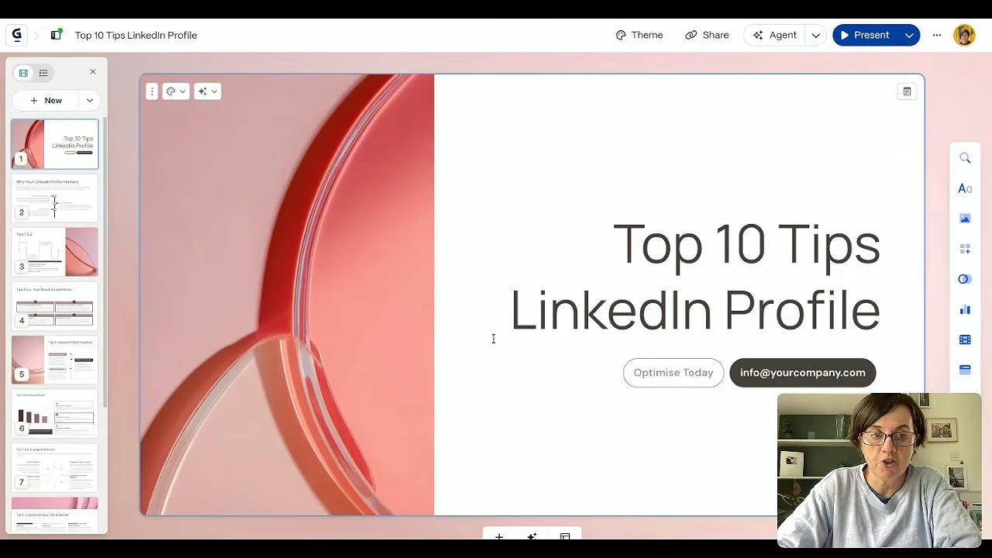
# - Replace the placeholder e-mail on the title slide's contact button and in its mailto link with the presenter's own contact details
pyautogui.scroll(-5, 491, 343)
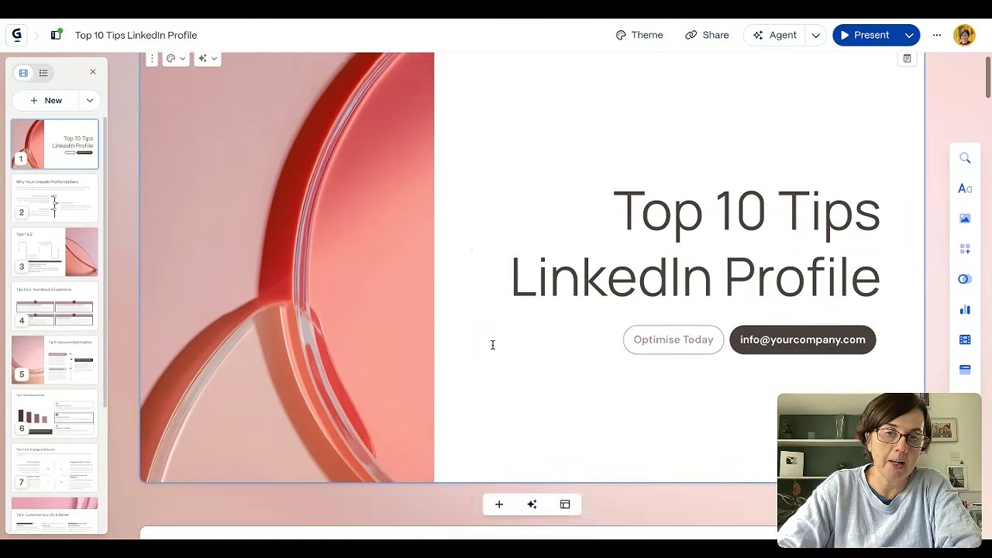
pyautogui.scroll(5, 492, 344)
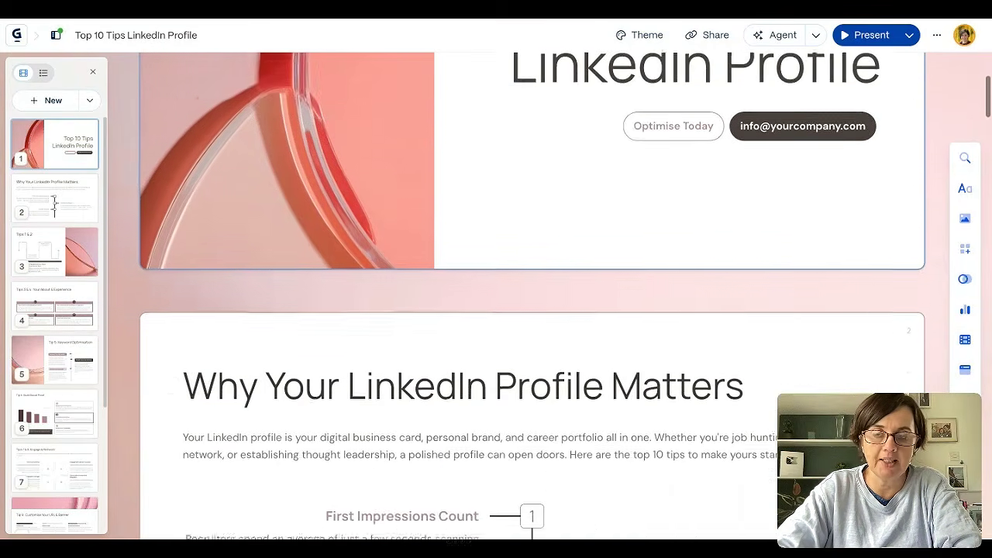
pyautogui.doubleClick(785, 370)
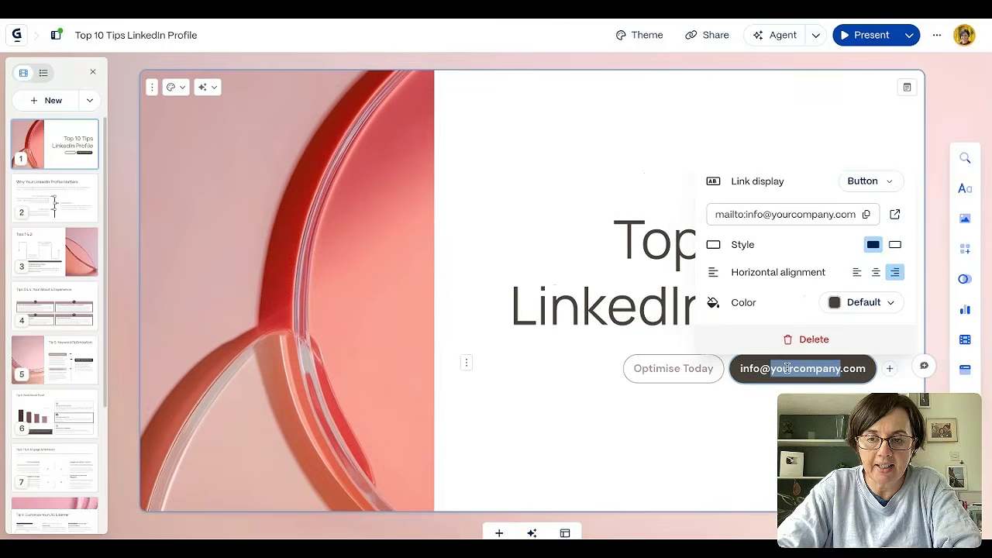
pyautogui.click(758, 215)
pyautogui.moveTo(748, 214); pyautogui.dragTo(864, 217)
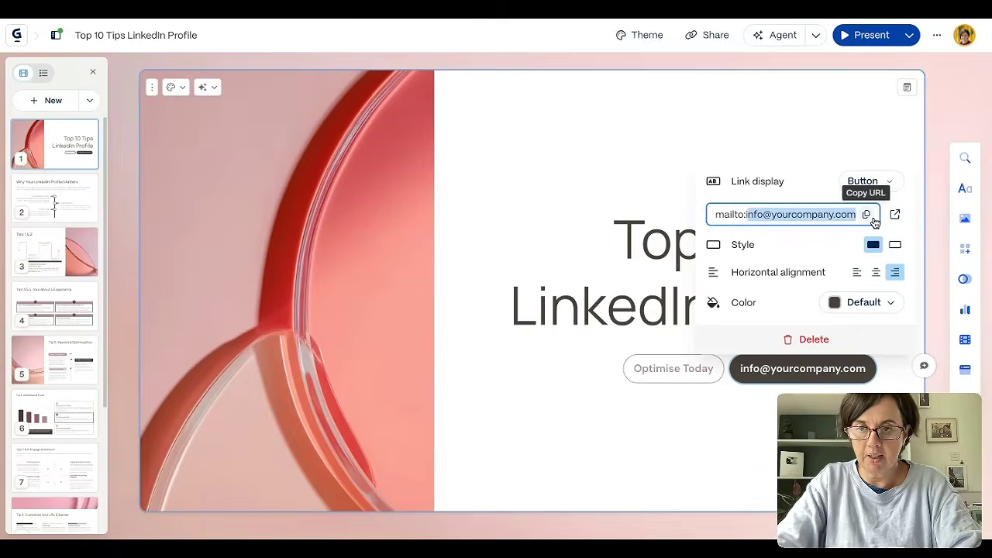
pyautogui.press('BackSpace')
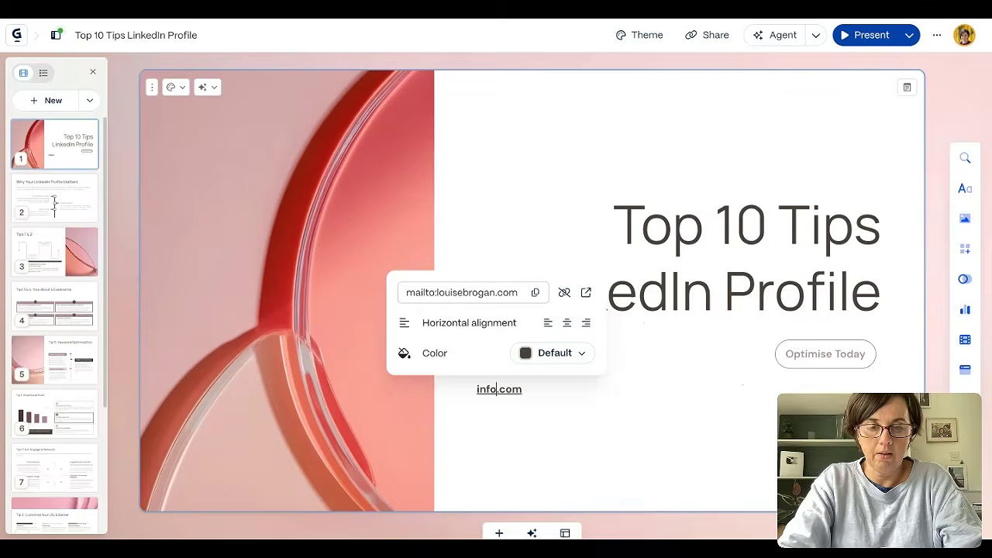
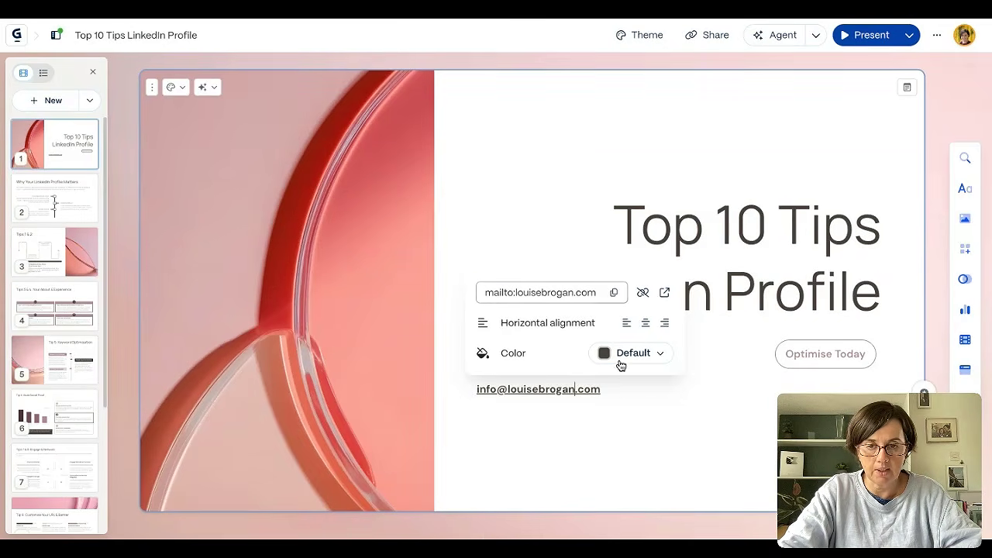
# - Set the description under "Professional Photo" on the Tips 1 & 2 slide to Large text
pyautogui.scroll(-10, 657, 333)
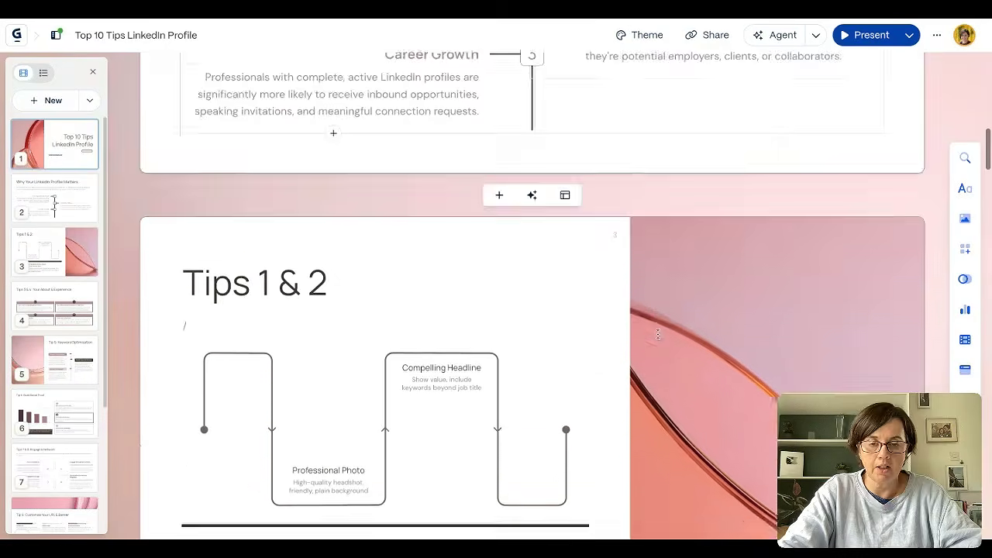
pyautogui.scroll(-3, 657, 333)
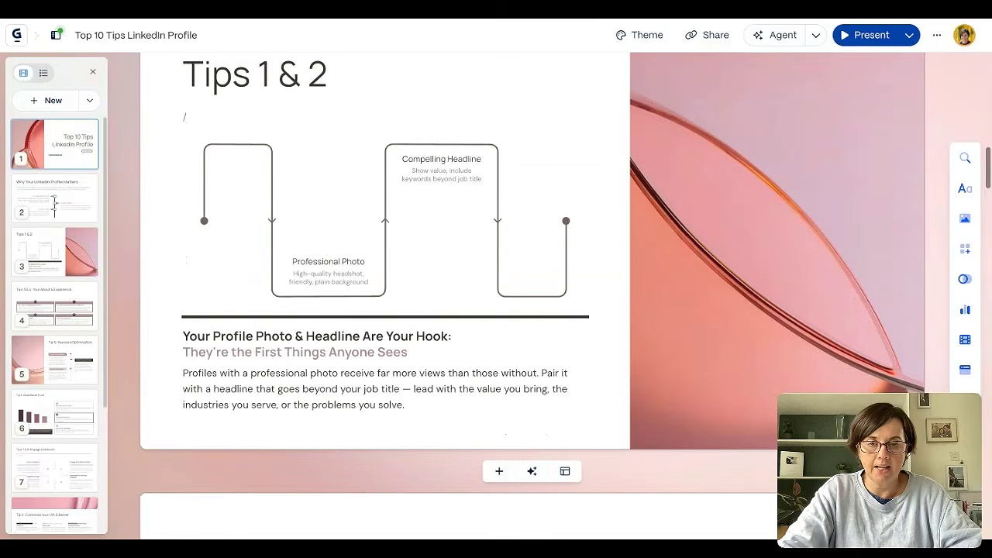
pyautogui.click(341, 283)
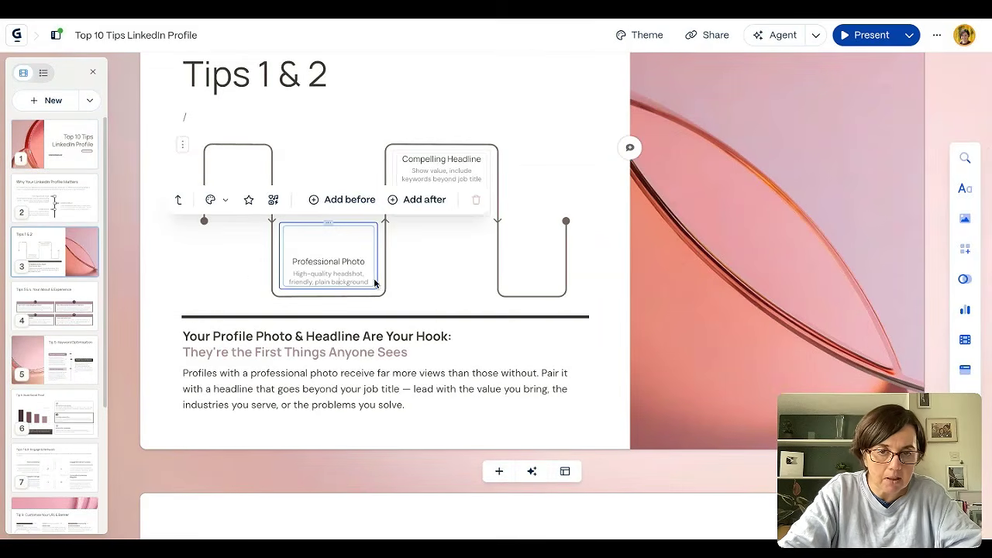
pyautogui.moveTo(366, 281); pyautogui.dragTo(264, 274)
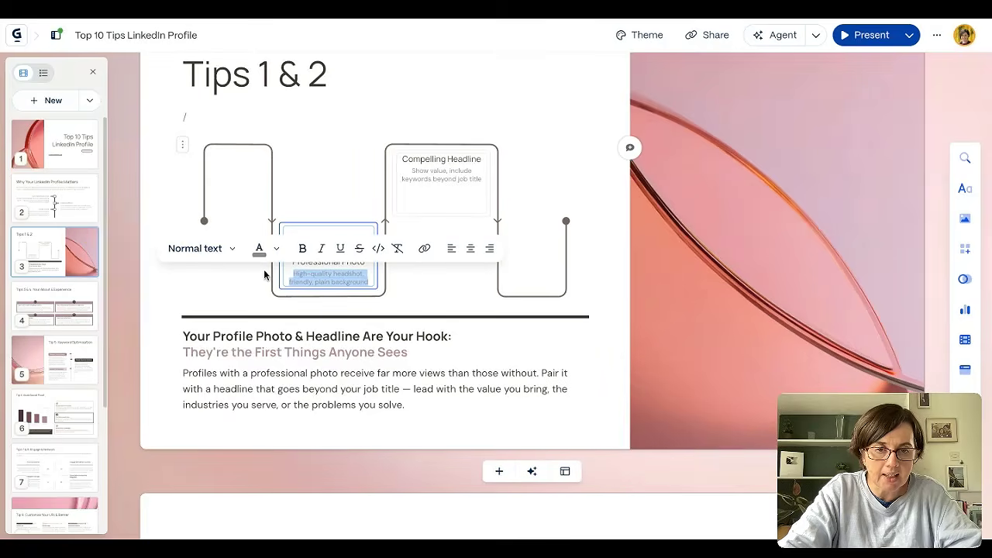
pyautogui.click(232, 249)
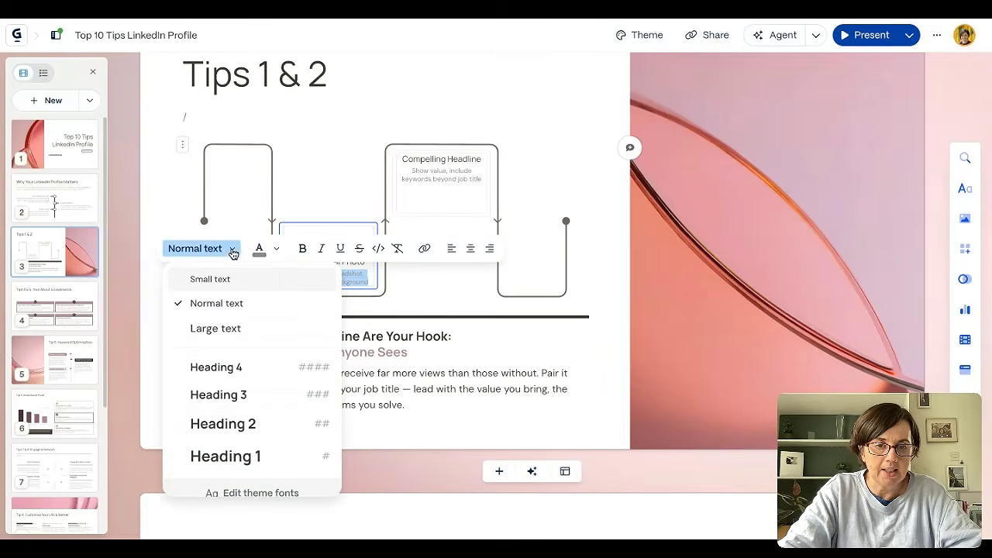
pyautogui.click(228, 330)
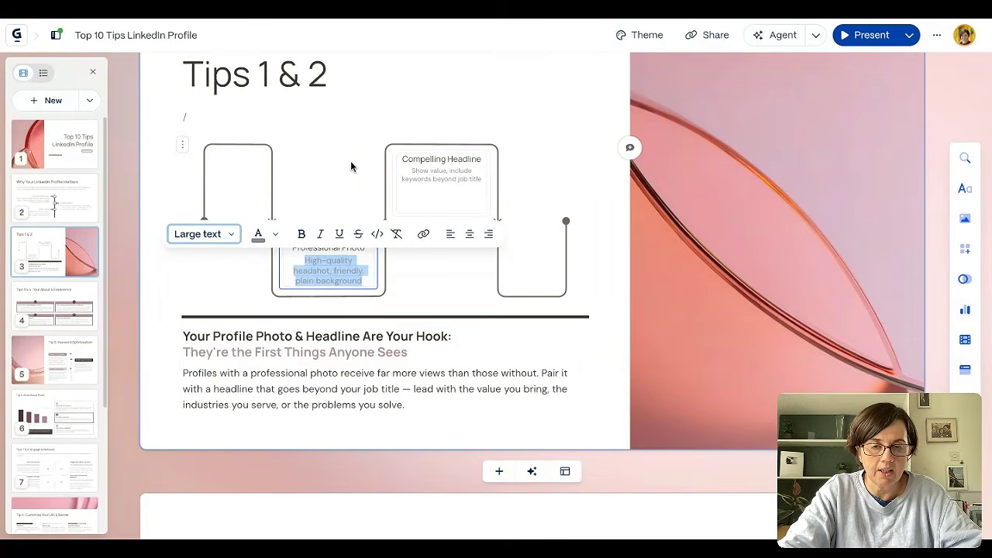
# - Examine the AI editing options available for the "Tip 5: Keyword Optimisation" slide, then close them
pyautogui.scroll(-5, 503, 349)
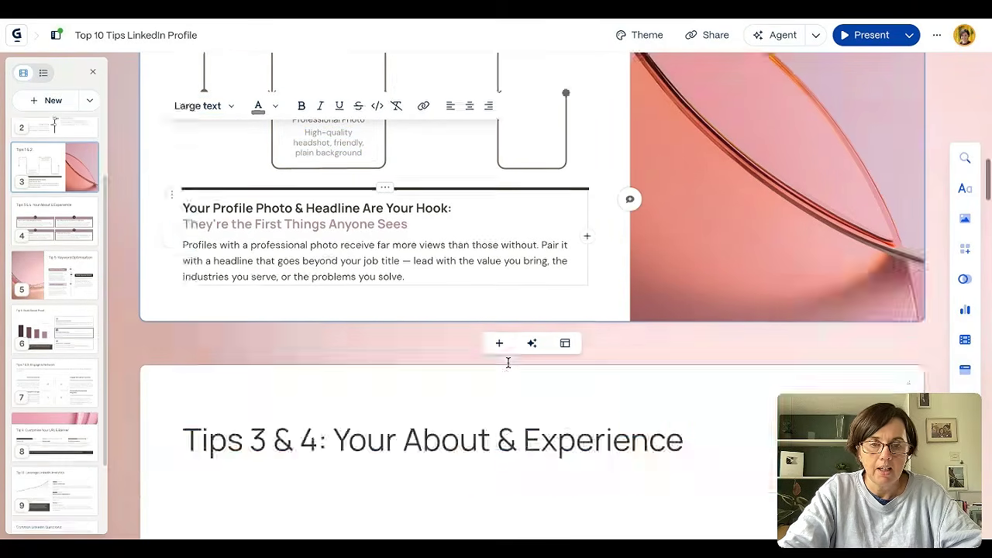
pyautogui.scroll(-6, 508, 363)
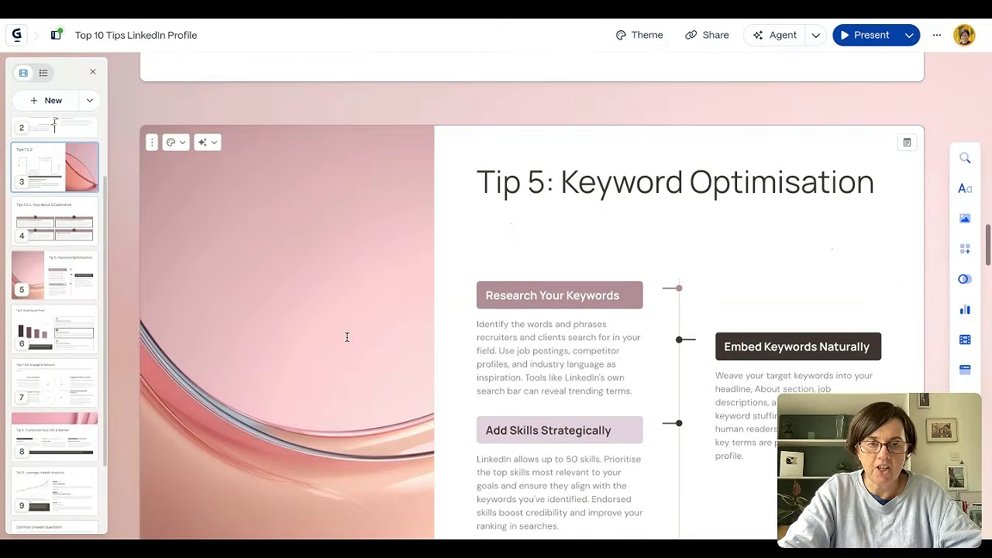
pyautogui.click(346, 336)
pyautogui.click(206, 141)
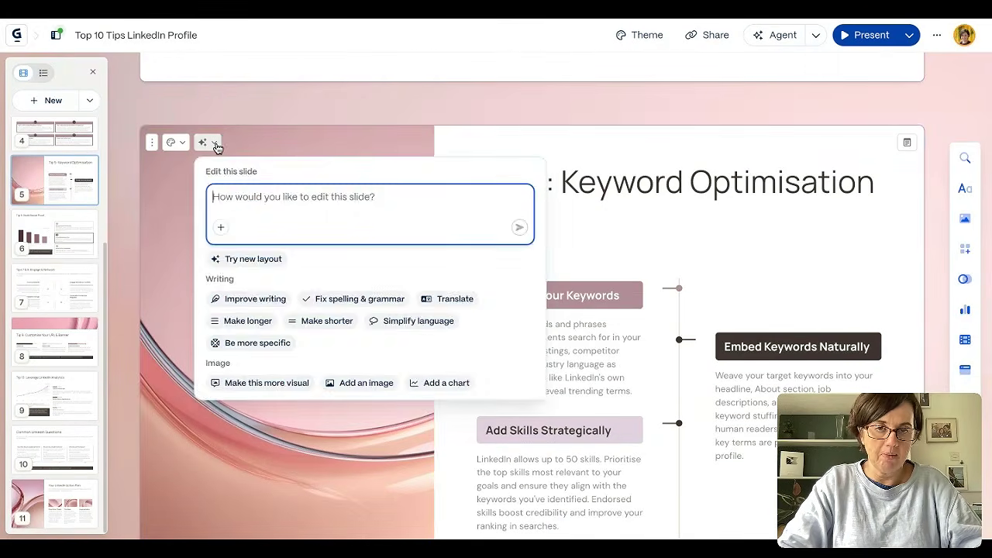
pyautogui.click(177, 232)
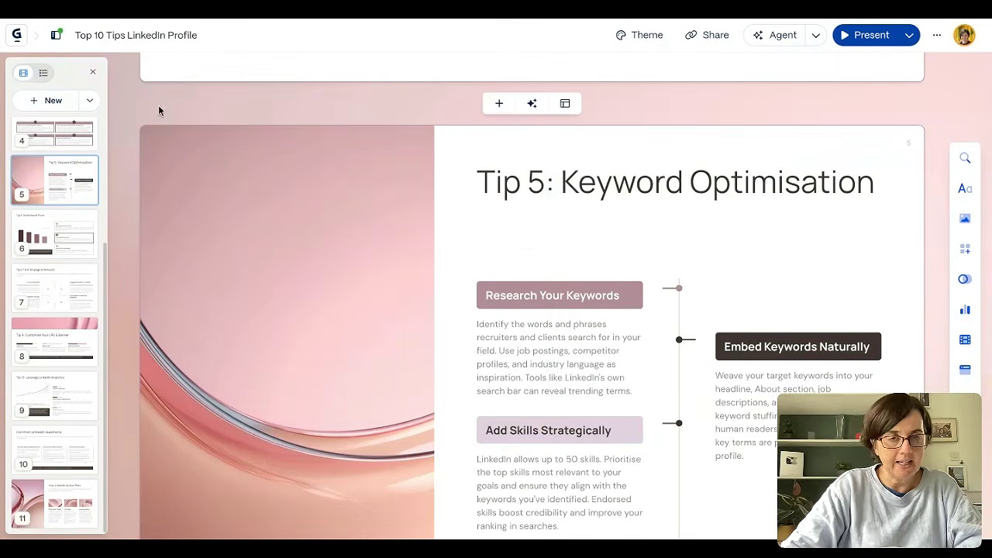
# - Leave the presentation and start a new AI creation that imports a file or URL
pyautogui.click(17, 36)
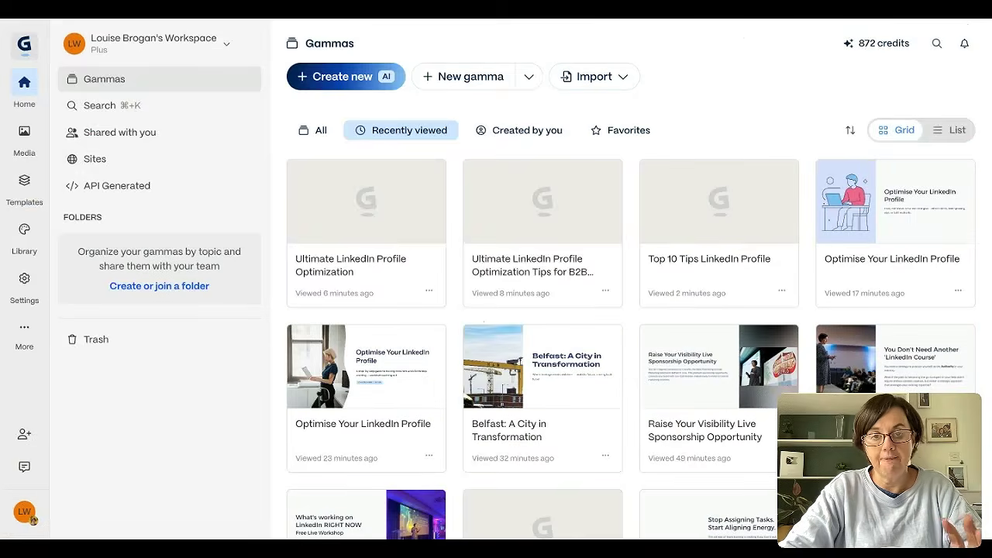
pyautogui.click(351, 78)
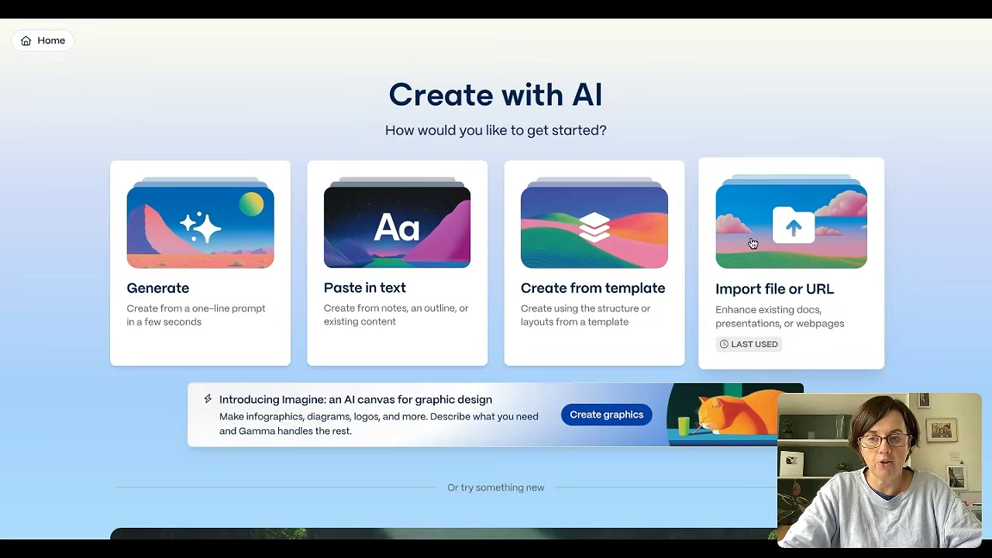
pyautogui.click(752, 244)
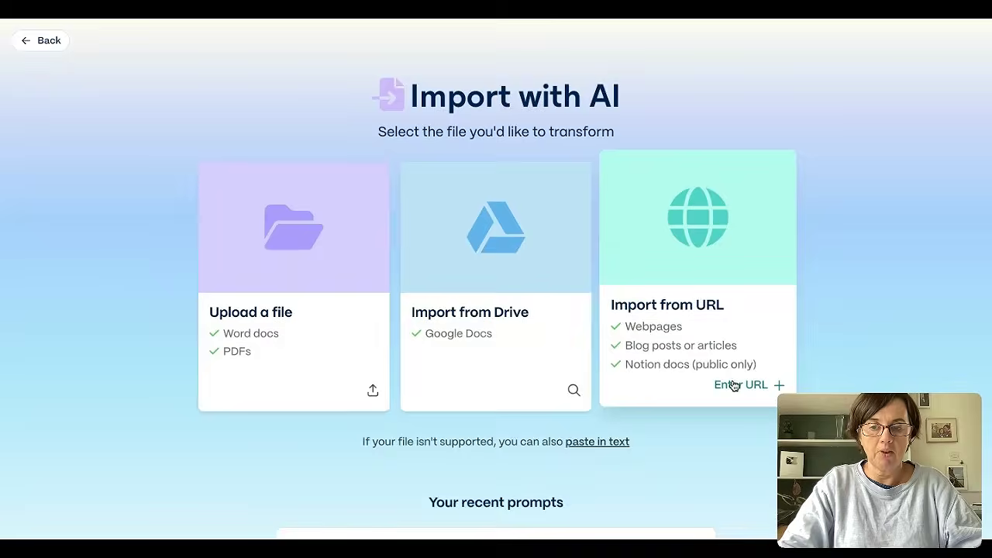
# - Import the LinkedIn profile optimization tips article for B2B executives from its copied URL and continue with it as a presentation
pyautogui.click(734, 386)
pyautogui.click(523, 159)
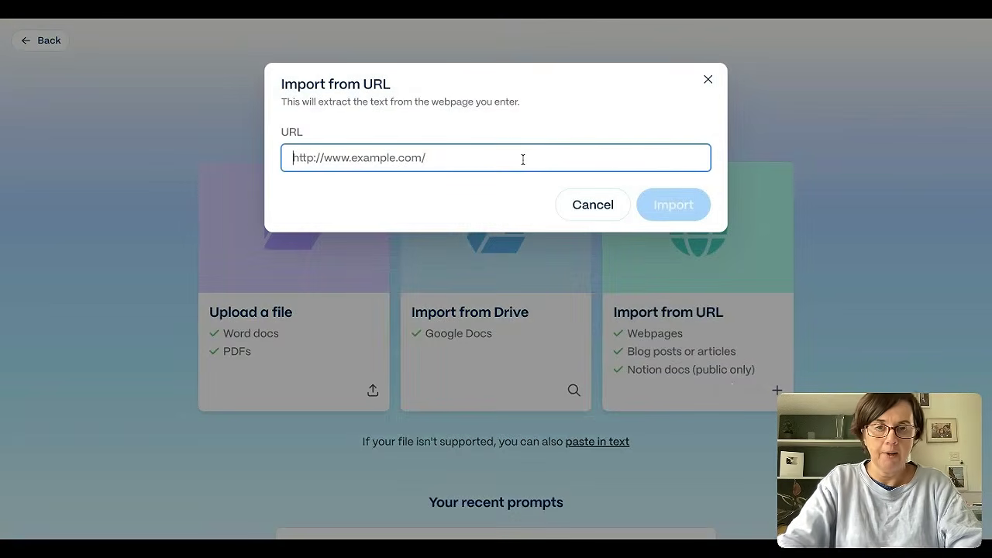
pyautogui.hotkey('ctrl', 'v')
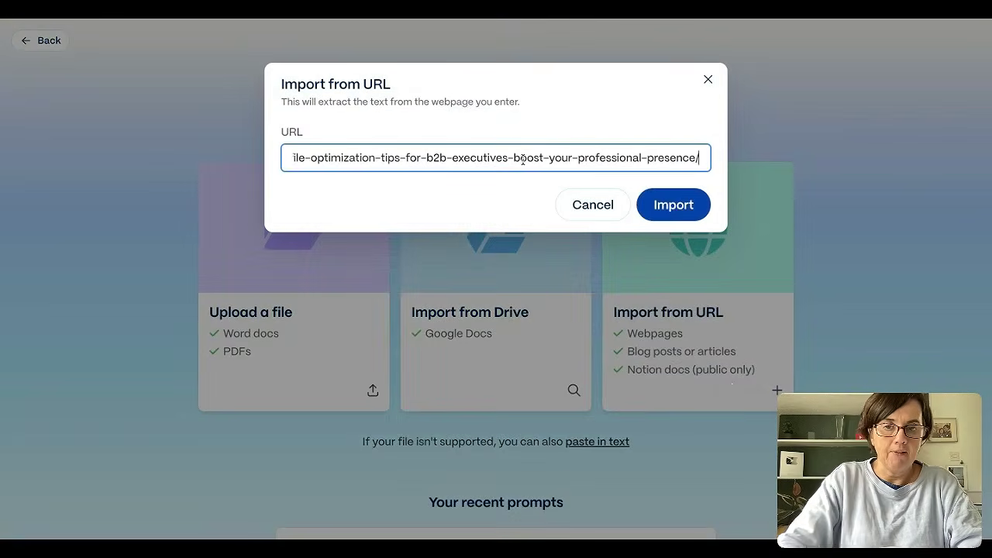
pyautogui.click(664, 218)
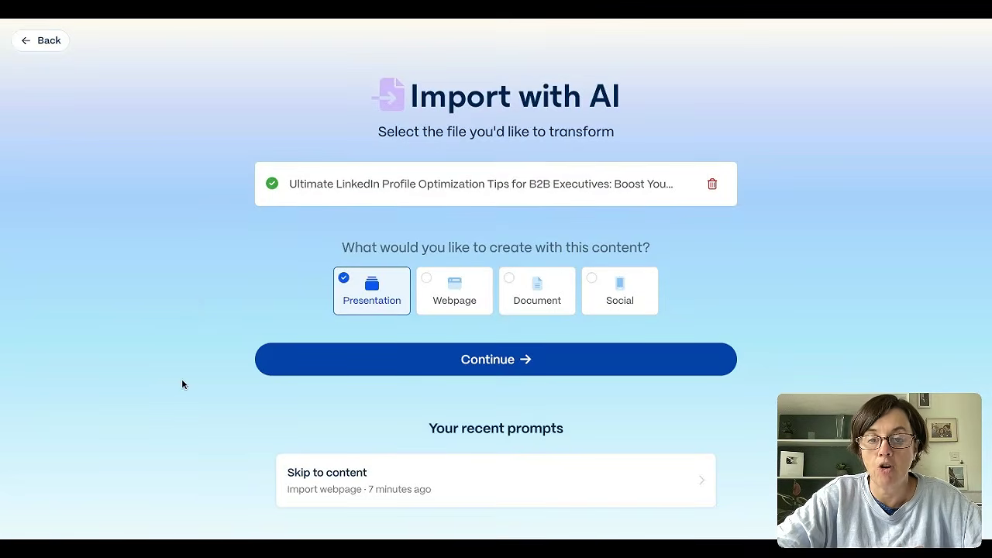
pyautogui.click(435, 364)
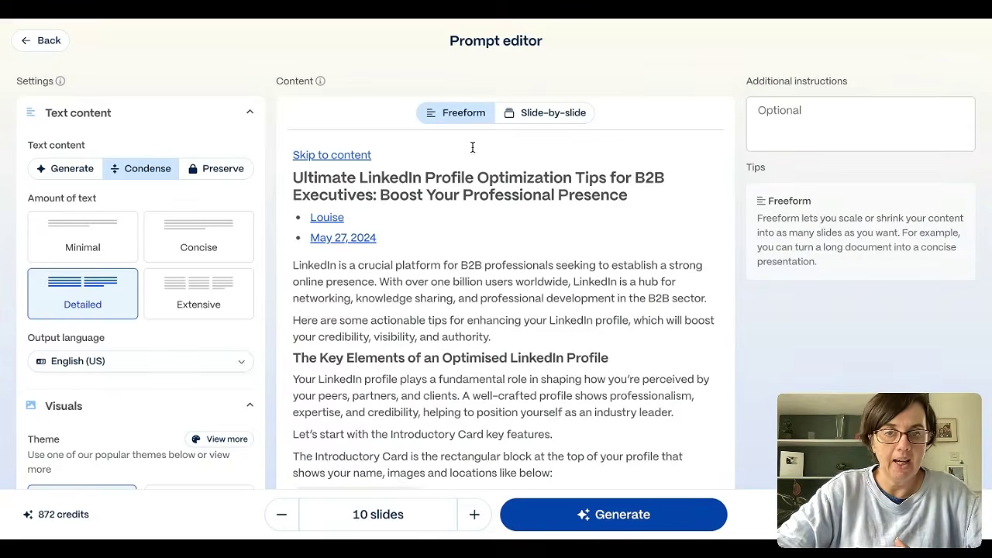
# - Switch the imported content to the slide-by-slide view and delete the article's banner image below the date
pyautogui.click(555, 113)
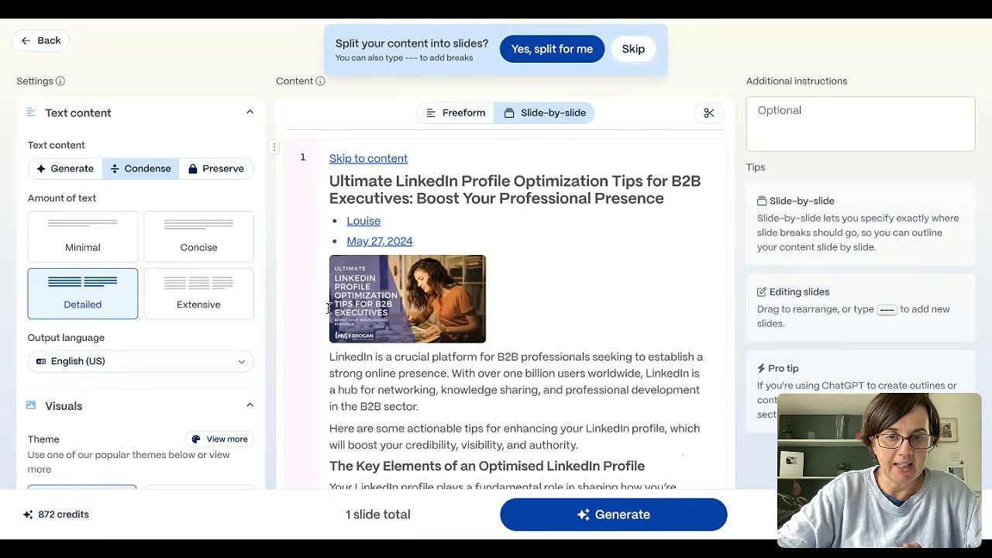
pyautogui.press('Delete')
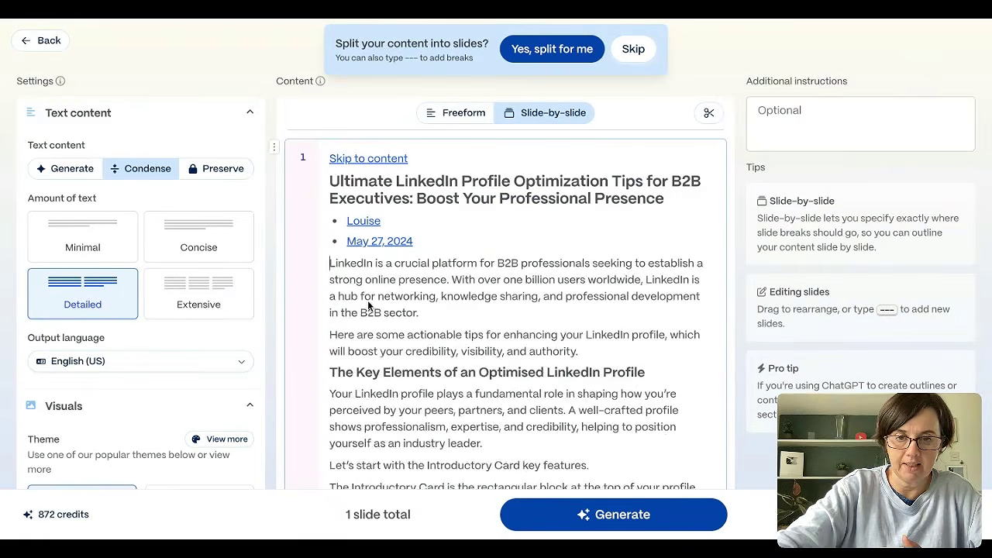
# - Set the amount of text for the new presentation to Minimal
pyautogui.click(95, 246)
pyautogui.scroll(-5, 122, 412)
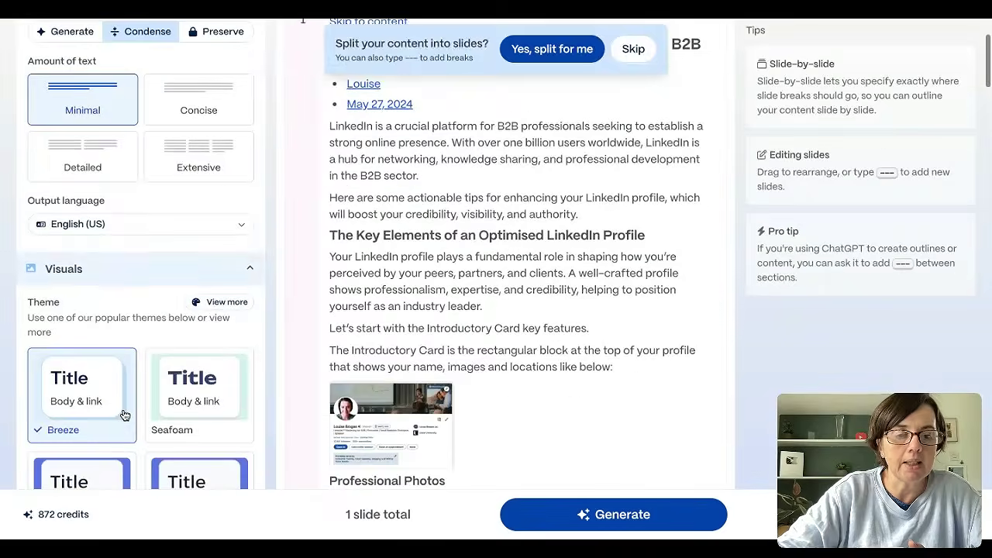
pyautogui.scroll(-1, 124, 416)
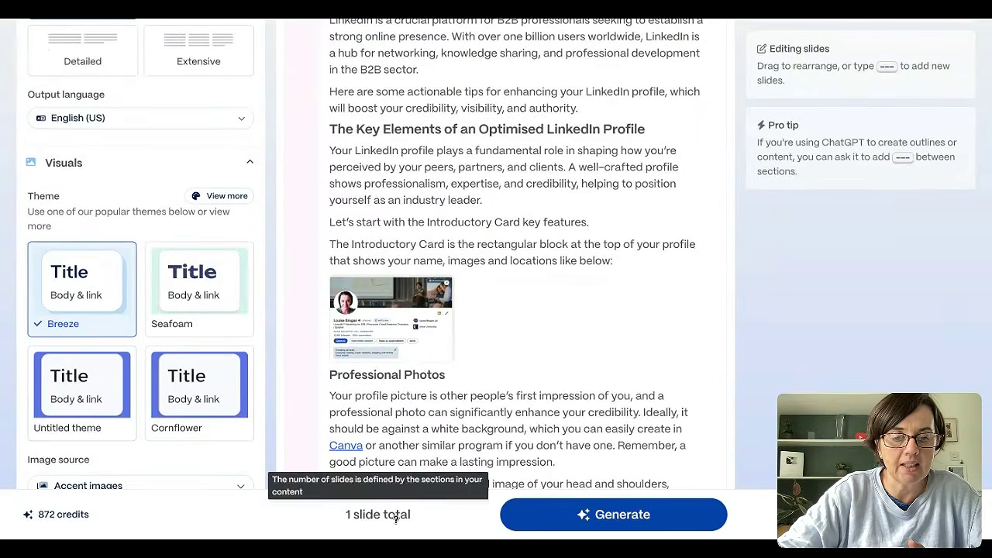
# - Split the imported article into separate slides with AI and review how the sections are divided
pyautogui.scroll(3, 435, 403)
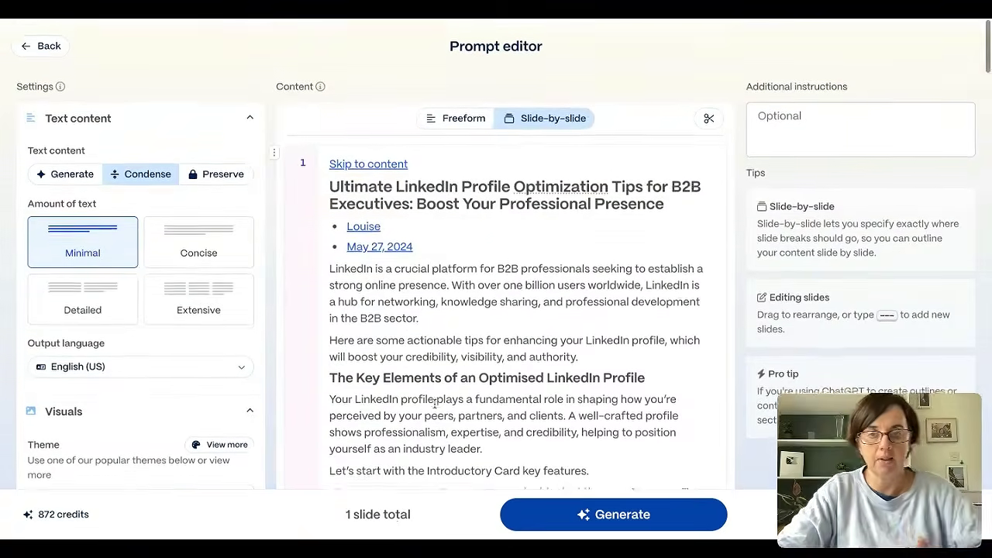
pyautogui.click(711, 115)
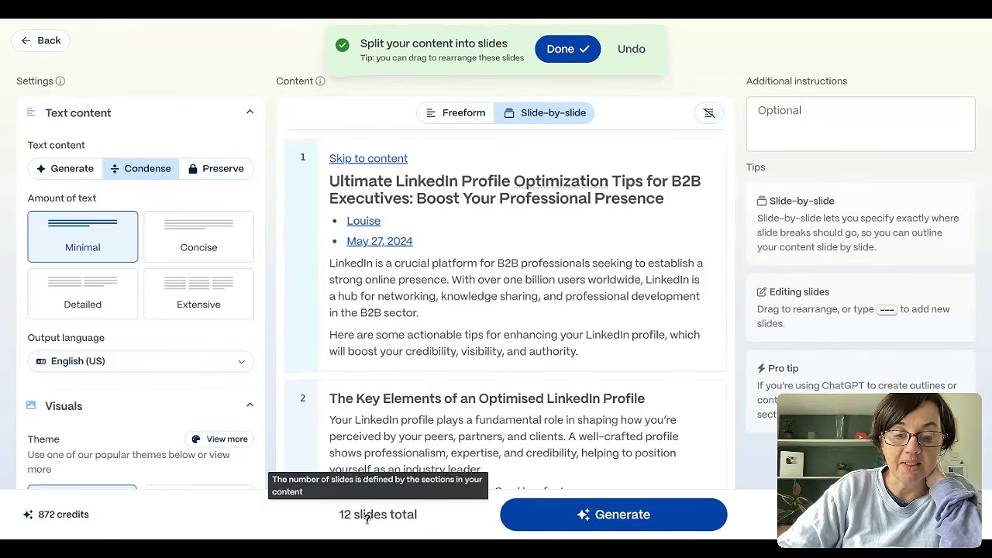
pyautogui.scroll(-6, 484, 398)
pyautogui.scroll(-12, 484, 400)
pyautogui.scroll(15, 437, 402)
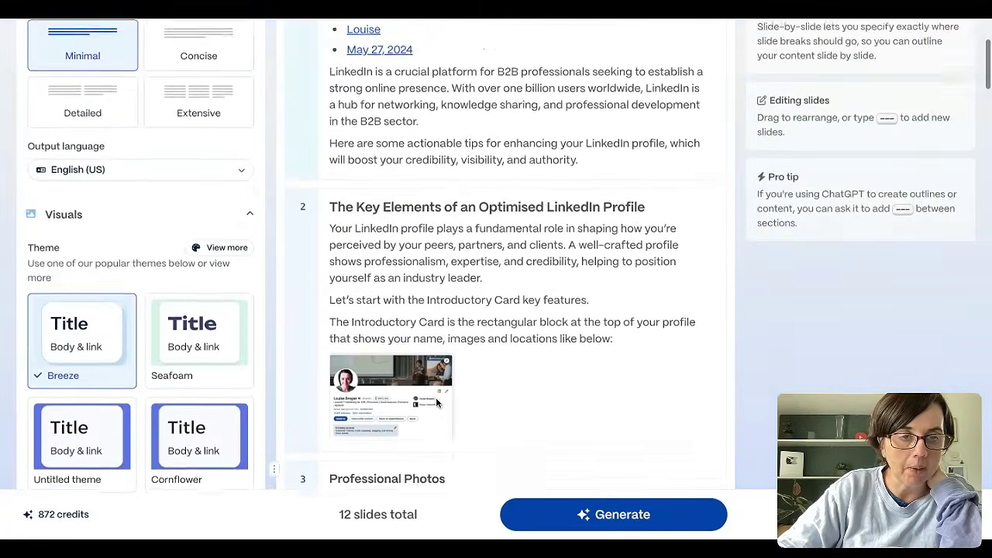
pyautogui.scroll(3, 437, 402)
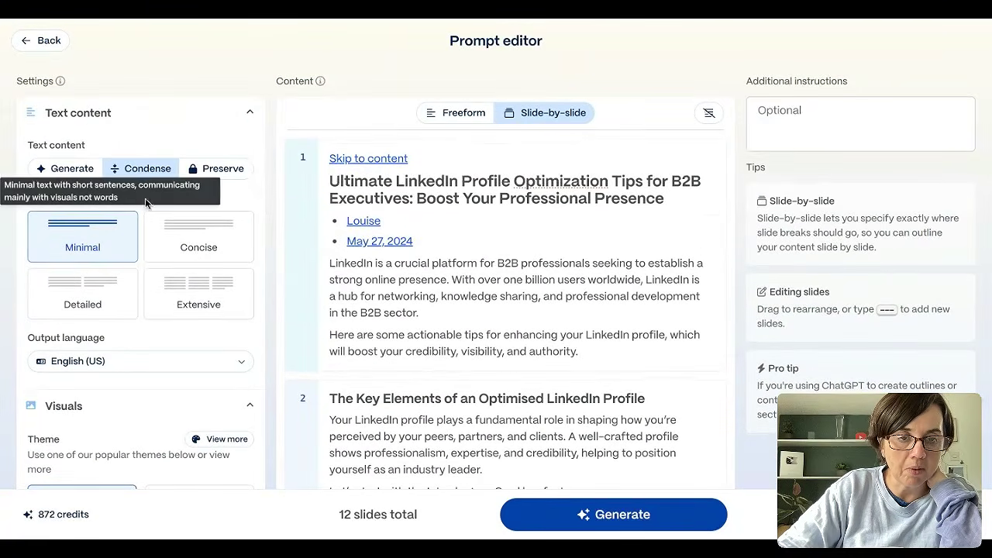
# - Set the output language of the new presentation to English (UK)
pyautogui.scroll(-5, 140, 330)
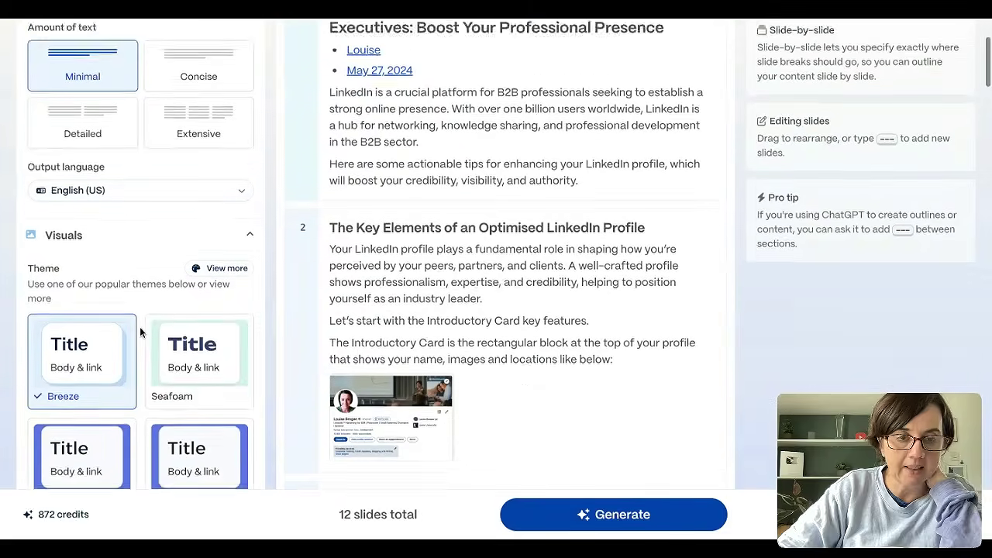
pyautogui.click(192, 186)
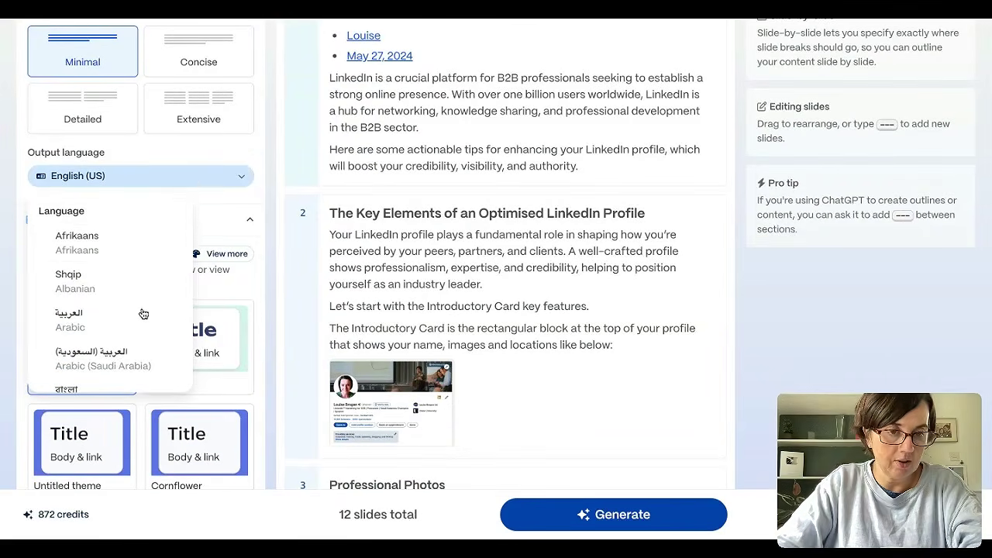
pyautogui.scroll(-10, 142, 313)
pyautogui.click(115, 257)
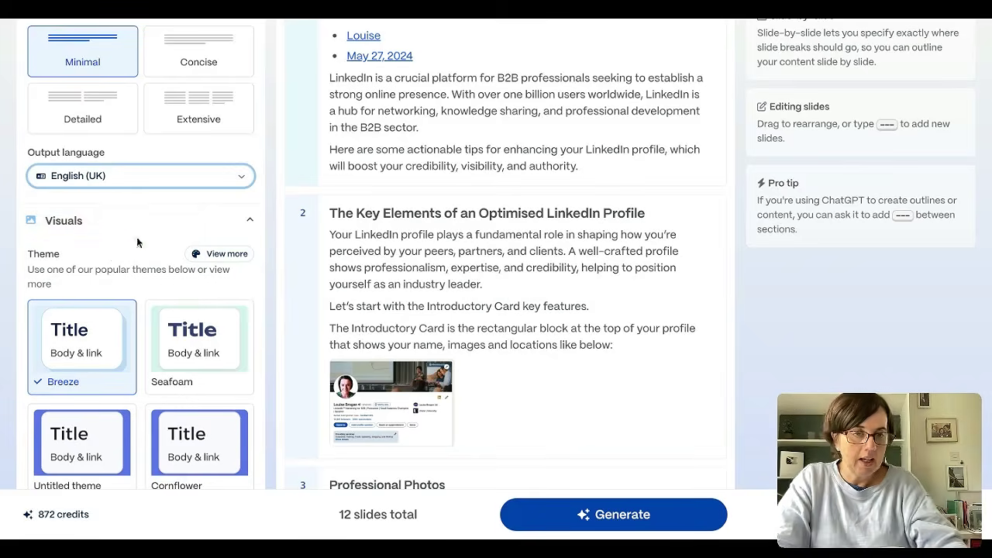
pyautogui.scroll(-5, 67, 380)
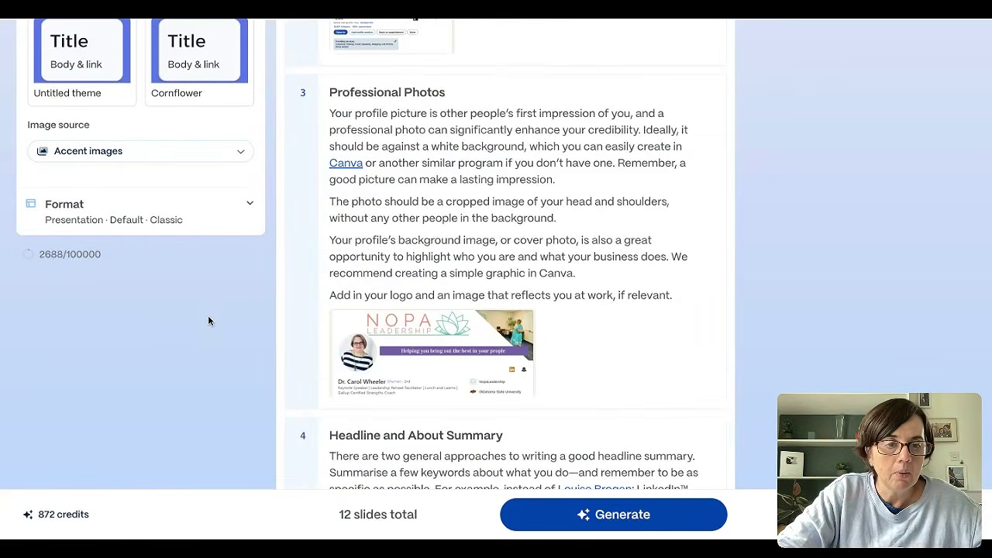
# - Generate the presentation from the imported article and review the finished slides from the title slide to URL & Skills
pyautogui.click(676, 518)
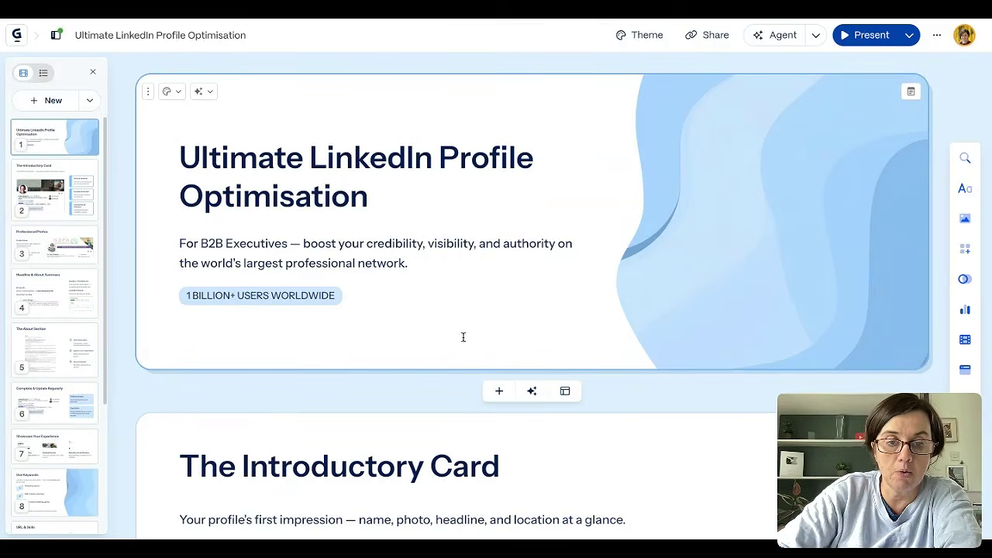
pyautogui.scroll(-4, 535, 304)
pyautogui.scroll(-8, 535, 303)
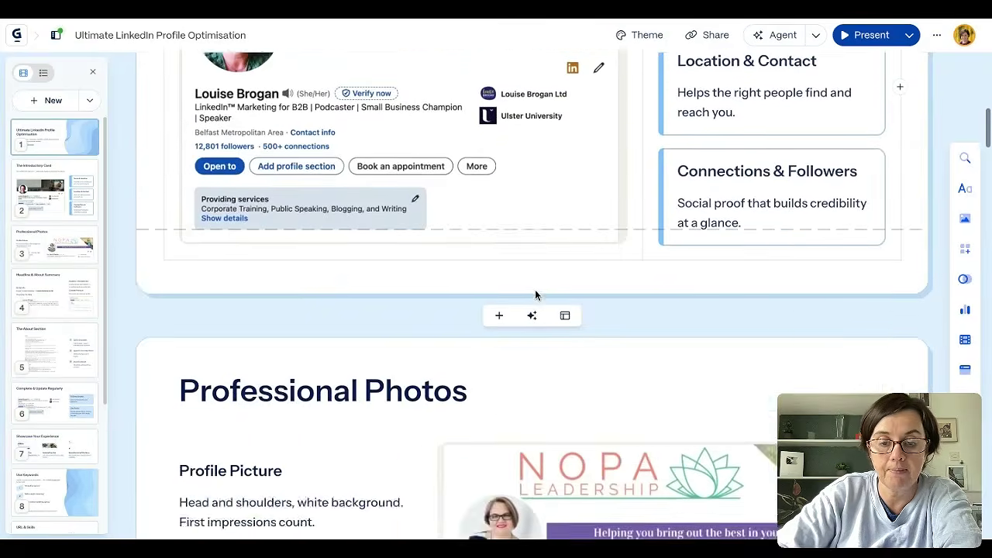
pyautogui.scroll(-20, 534, 284)
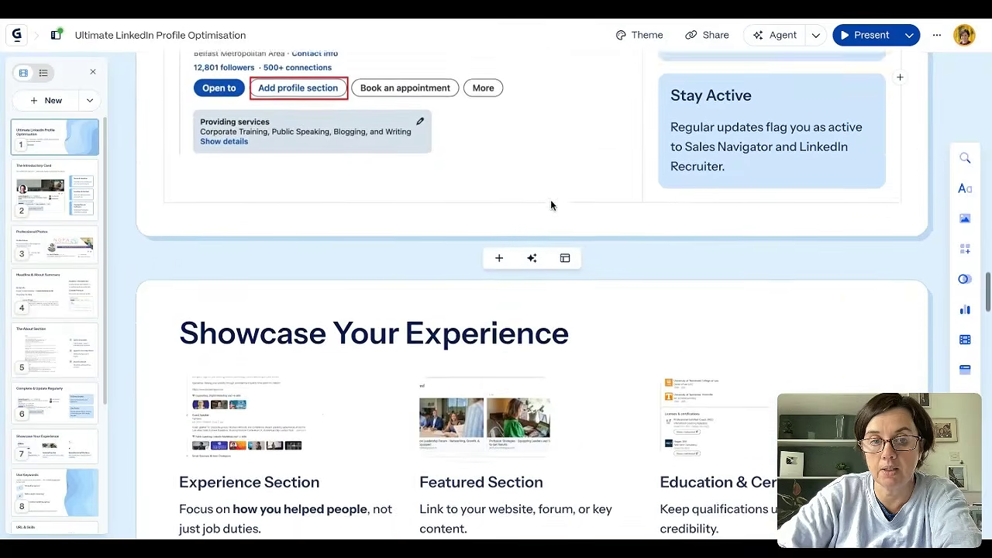
pyautogui.scroll(-9, 554, 175)
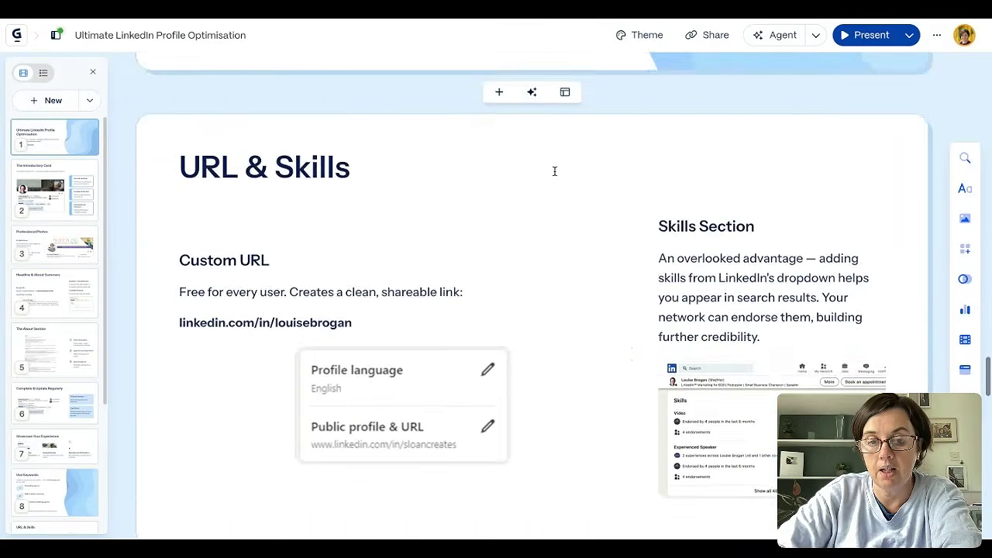
pyautogui.scroll(5, 554, 171)
pyautogui.scroll(20, 554, 171)
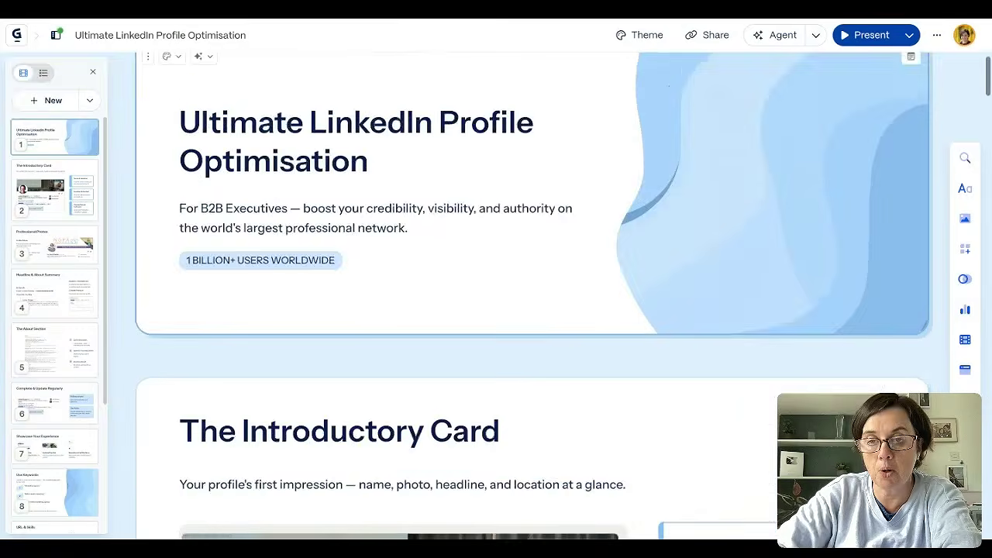
# - Export all slides of the presentation to PDF at Standard quality and close the sharing options
pyautogui.click(716, 39)
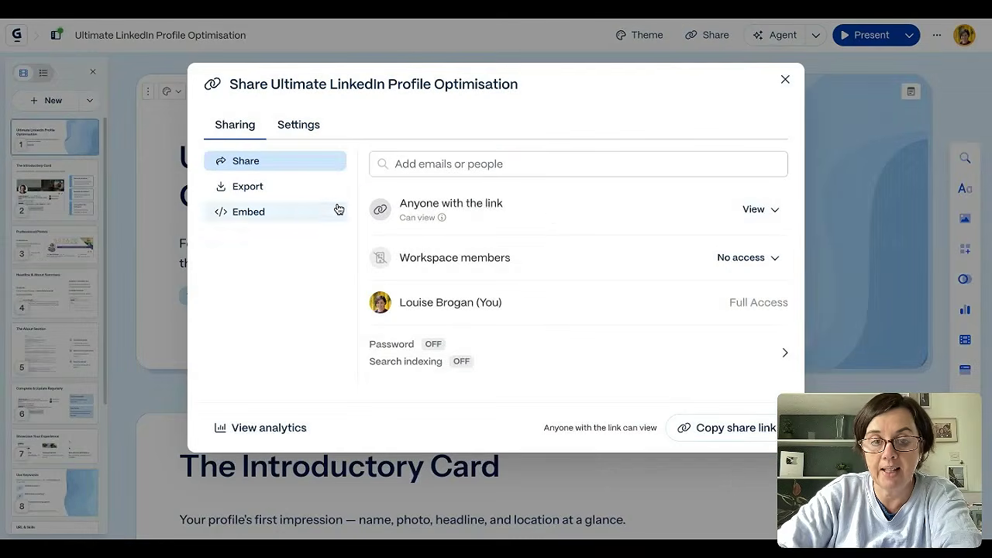
pyautogui.click(276, 189)
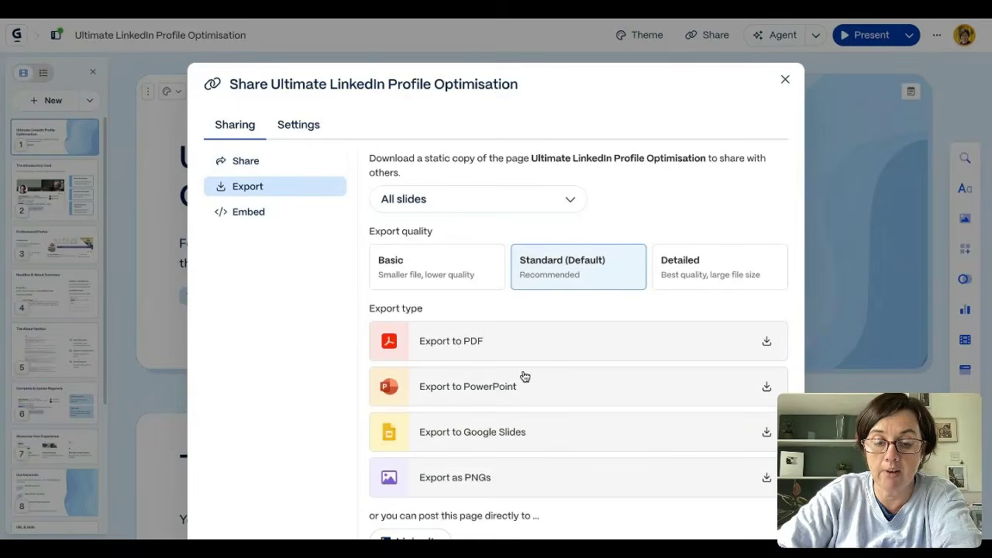
pyautogui.scroll(-4, 524, 377)
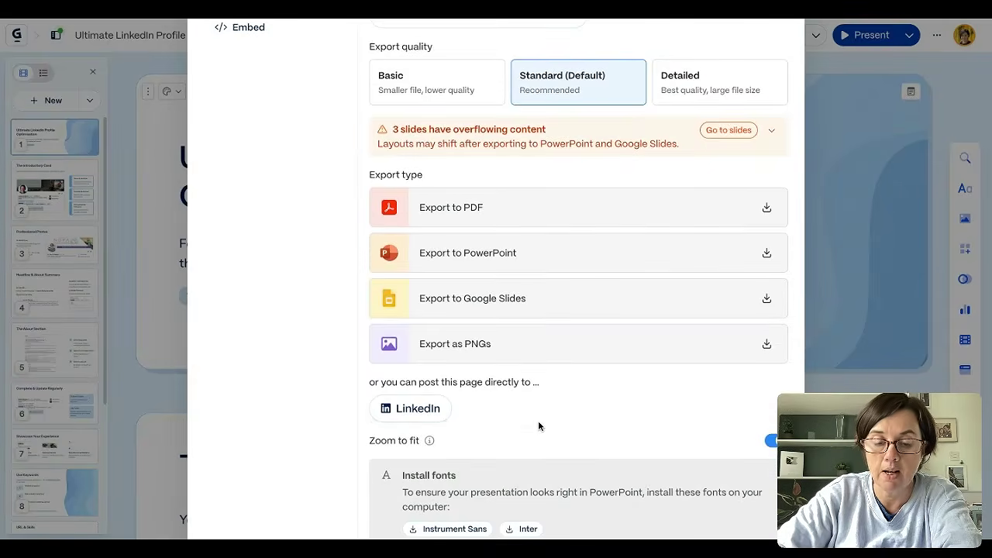
pyautogui.scroll(2, 538, 426)
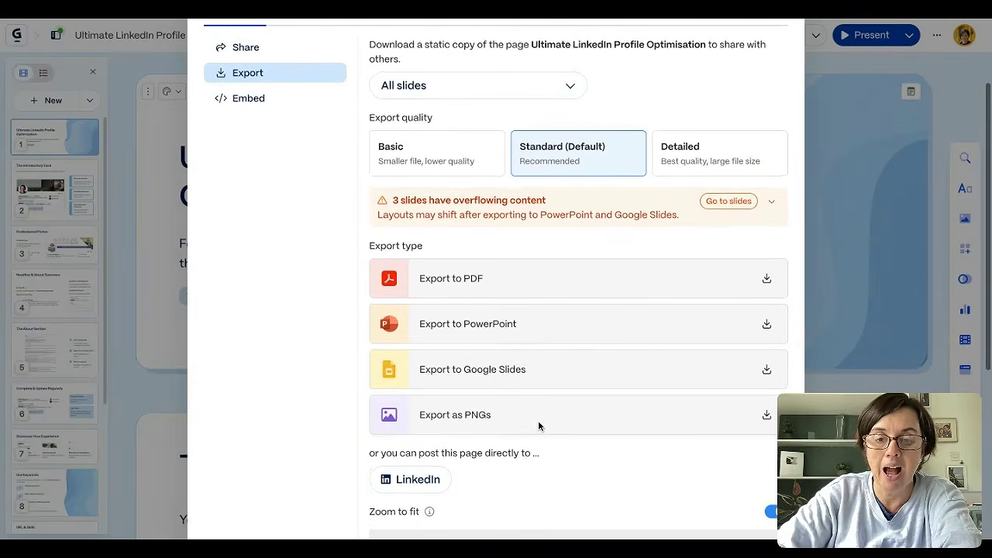
pyautogui.click(517, 280)
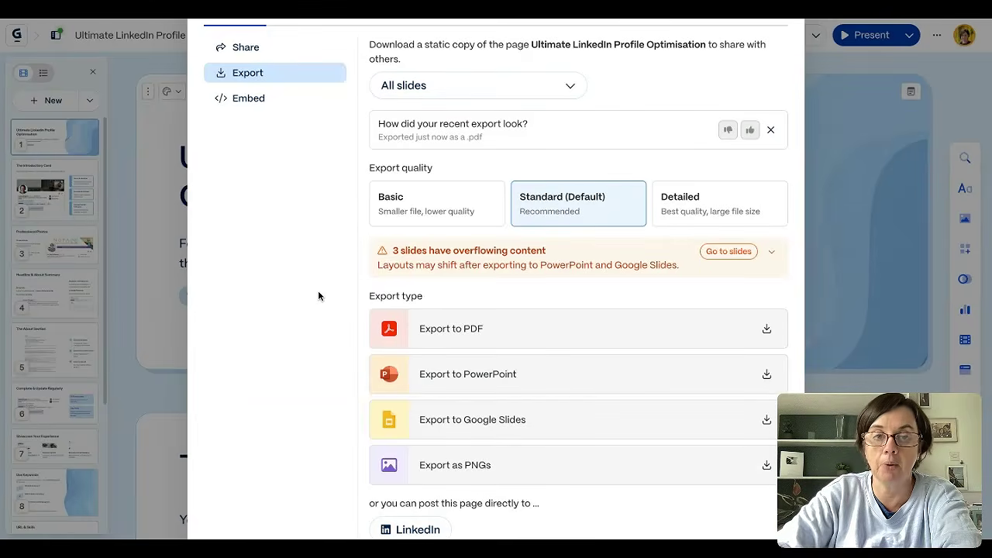
pyautogui.scroll(3, 729, 89)
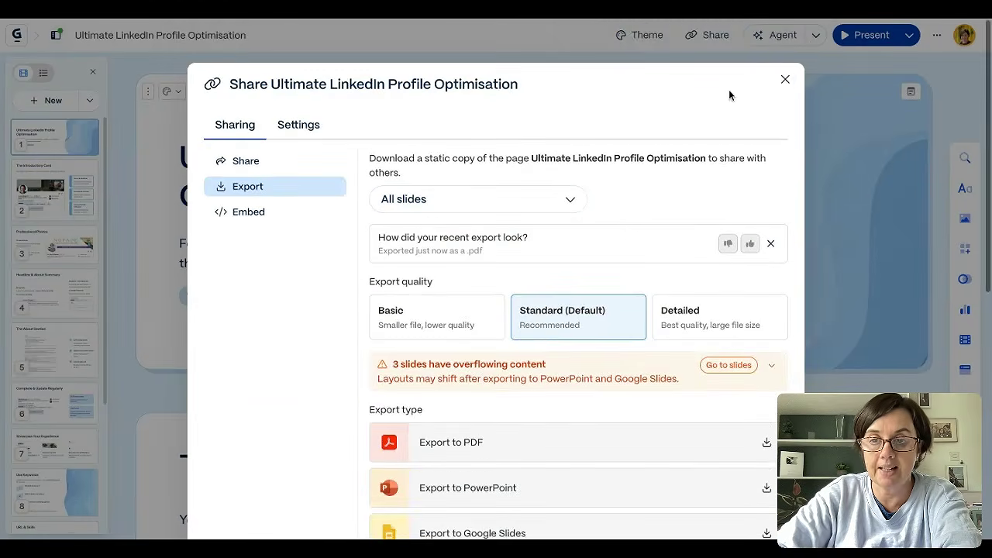
pyautogui.click(782, 84)
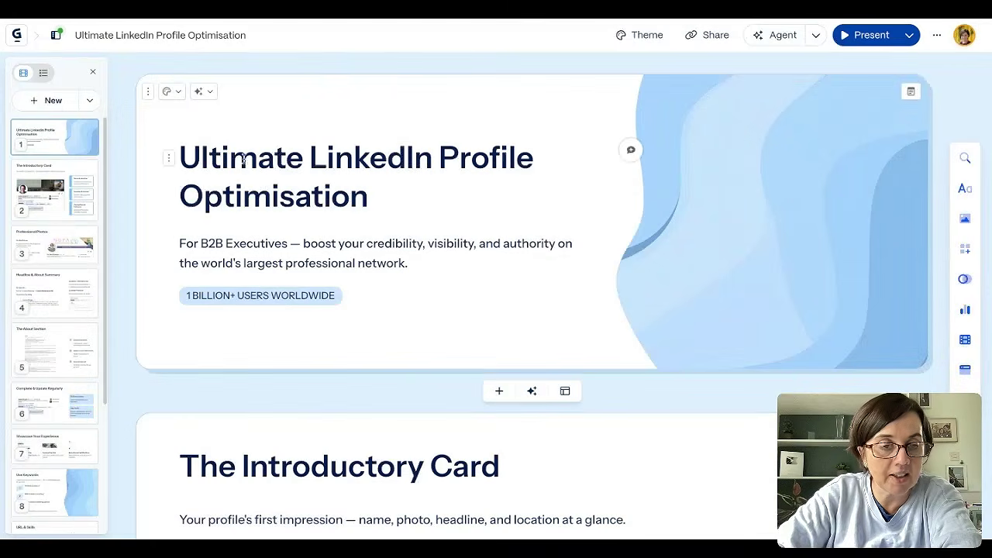